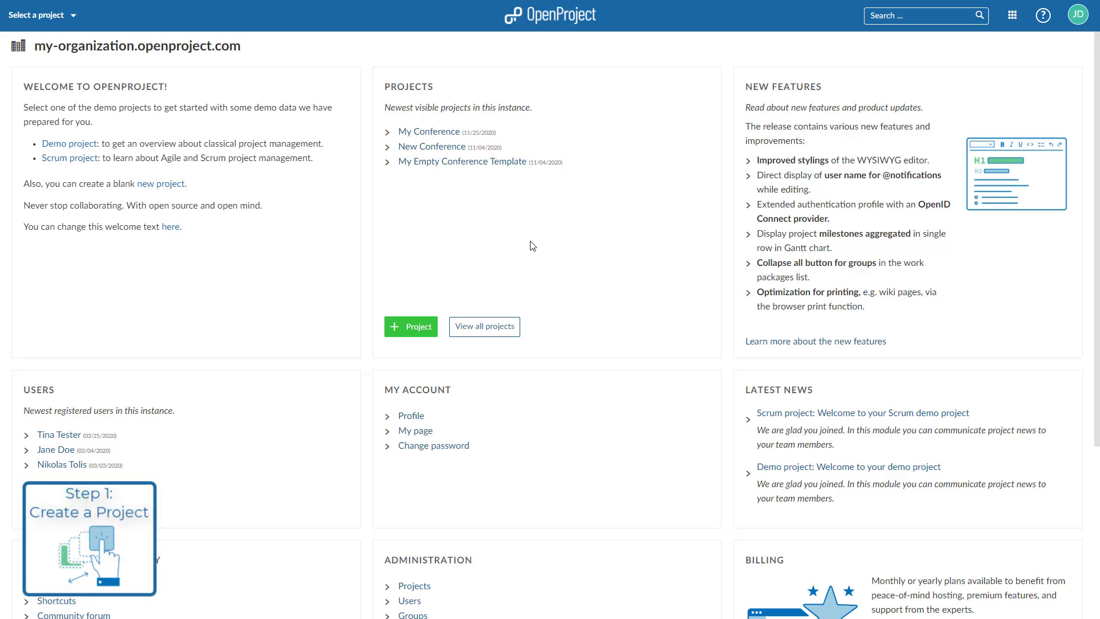
- Create a blank project called 'My First Project' and return to its project menu
{"action": "left_click", "coordinate": [70, 21]}
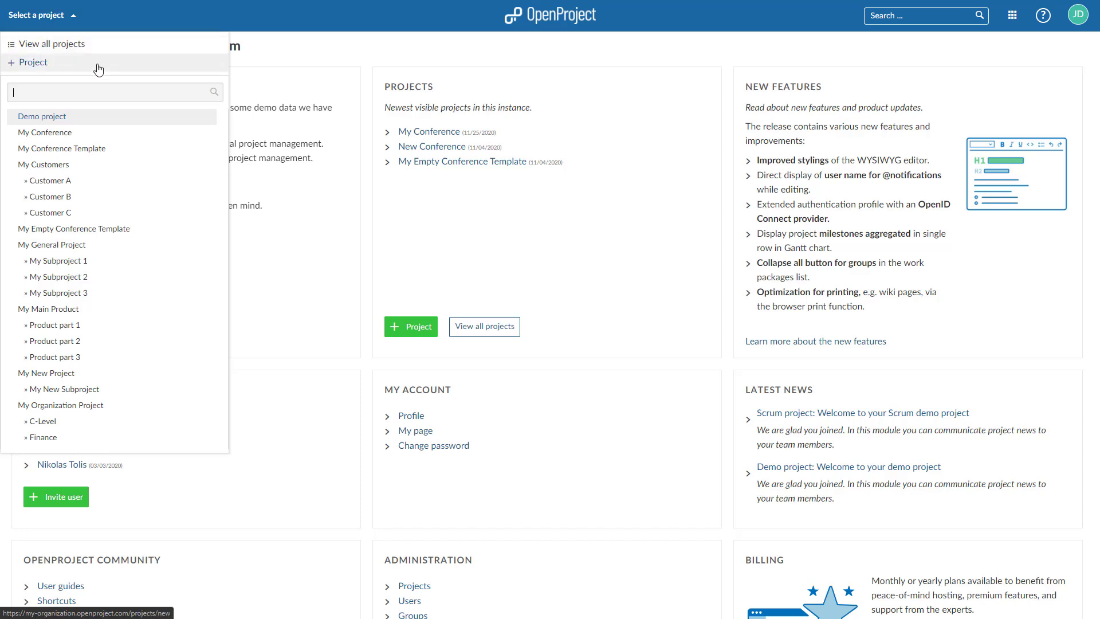
{"action": "left_click", "coordinate": [98, 66]}
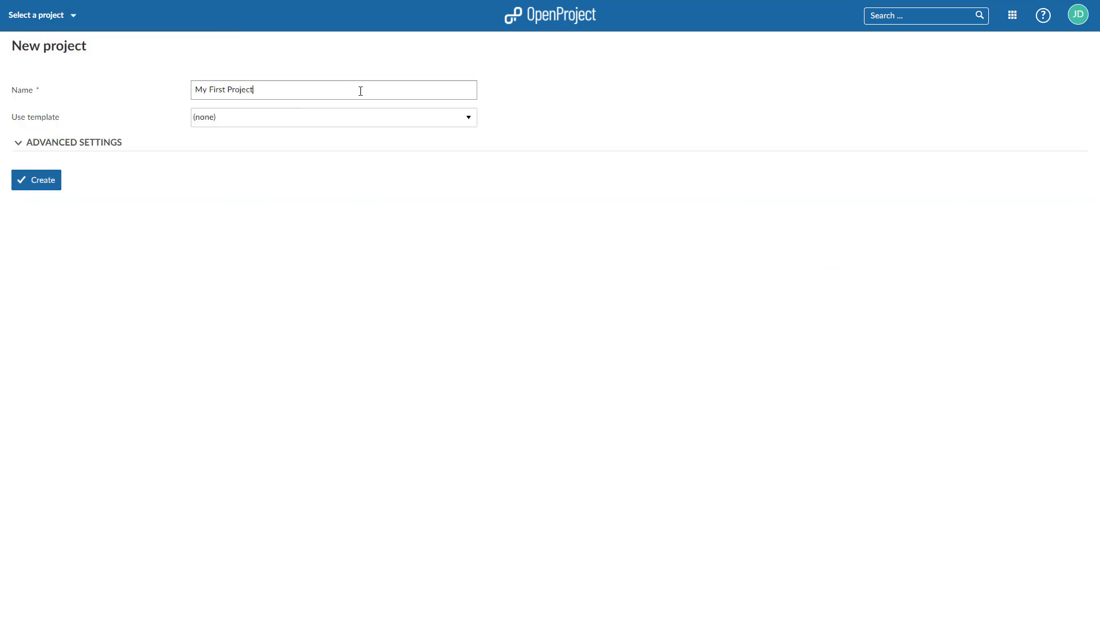
{"action": "left_click", "coordinate": [37, 188]}
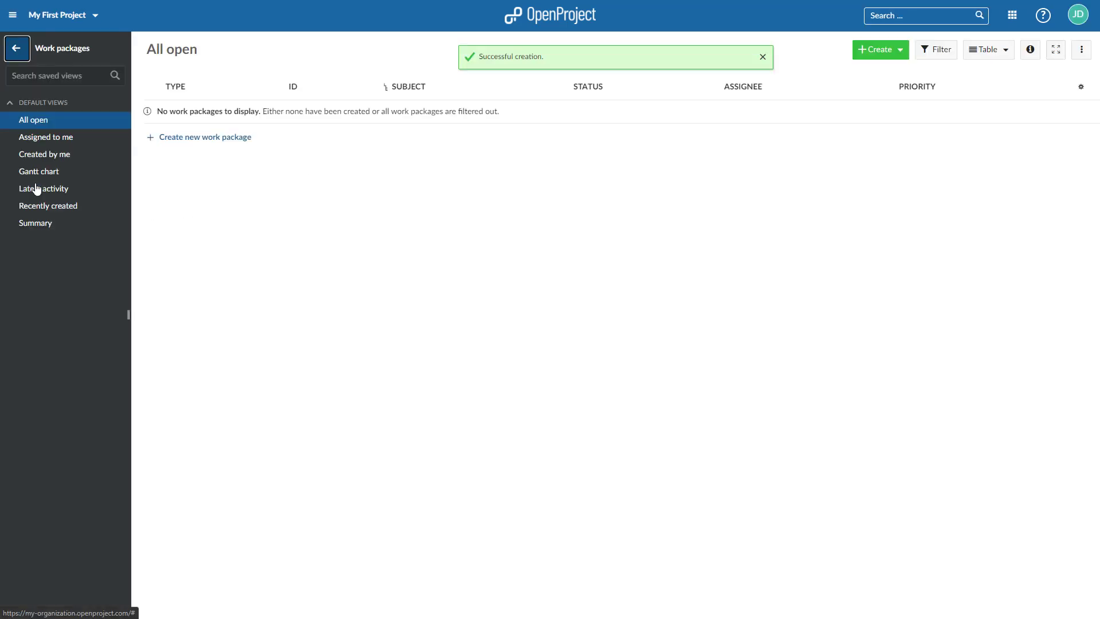
{"action": "left_click", "coordinate": [16, 52]}
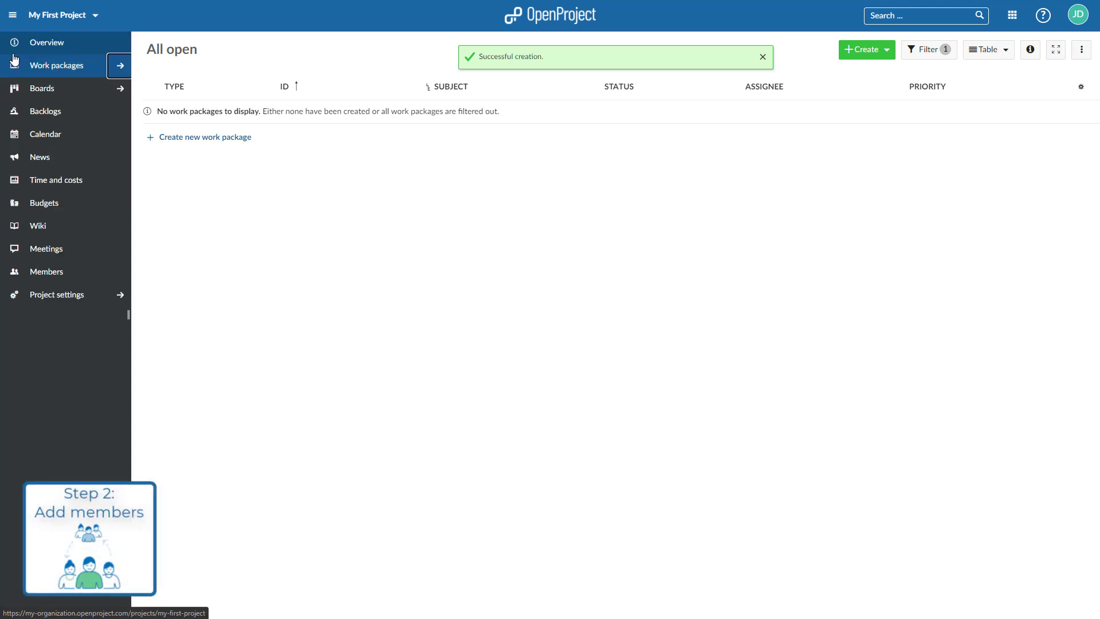
- On the project's Members page, select an existing user to add
{"action": "left_click", "coordinate": [56, 284]}
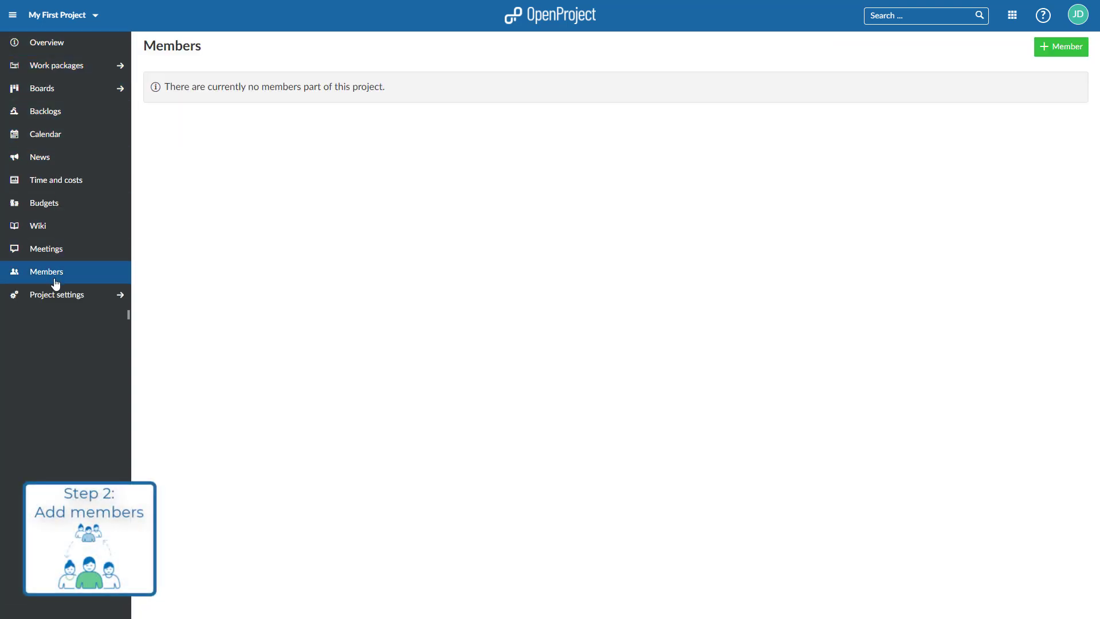
{"action": "left_click", "coordinate": [1060, 57]}
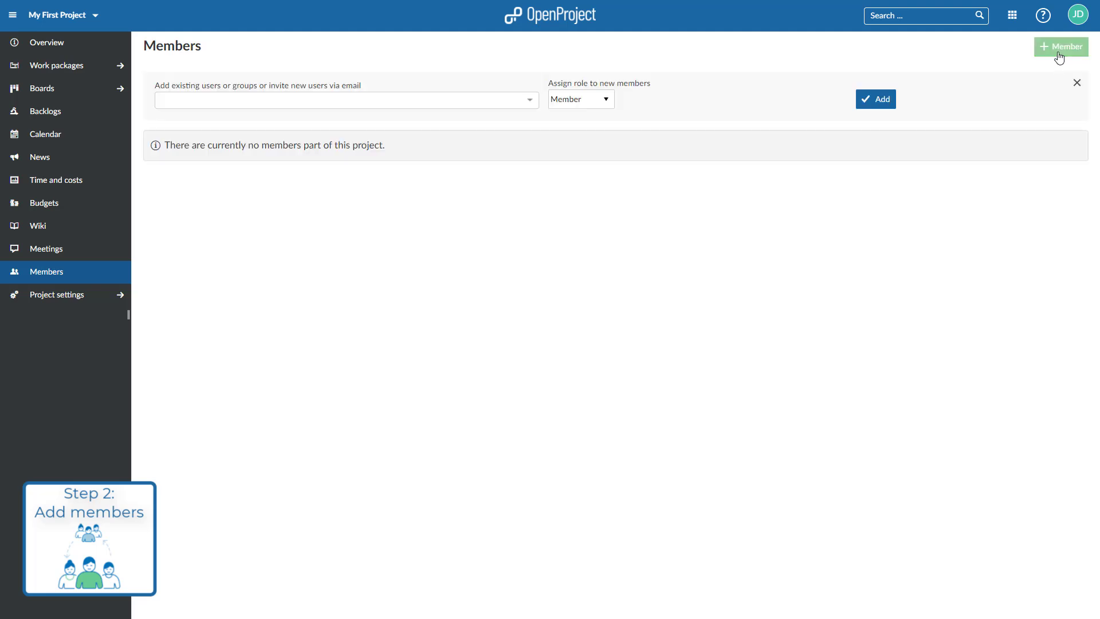
{"action": "left_click", "coordinate": [420, 102]}
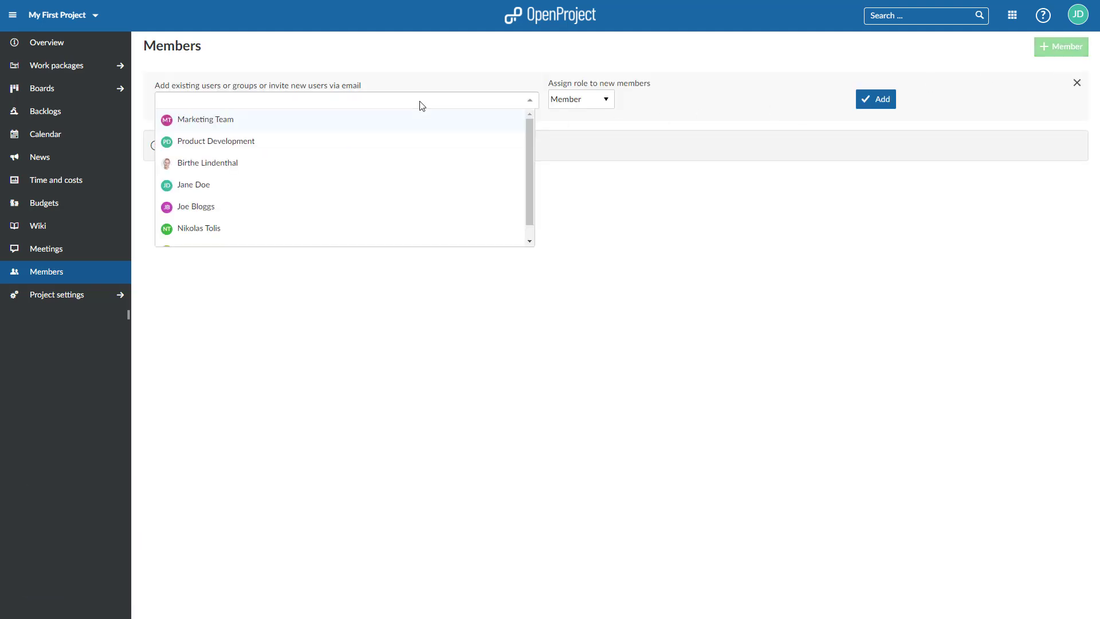
{"action": "left_click", "coordinate": [201, 186]}
- Invite a new member by e-mail and add both with the Project admin role
{"action": "left_click", "coordinate": [232, 124]}
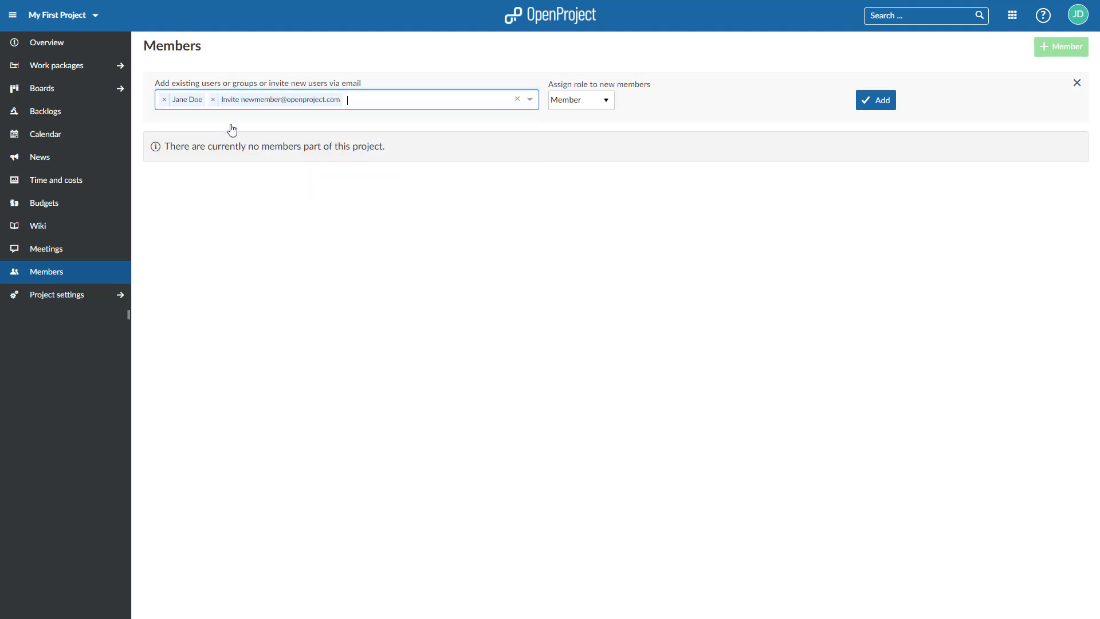
{"action": "left_click", "coordinate": [583, 102]}
{"action": "left_click", "coordinate": [594, 137]}
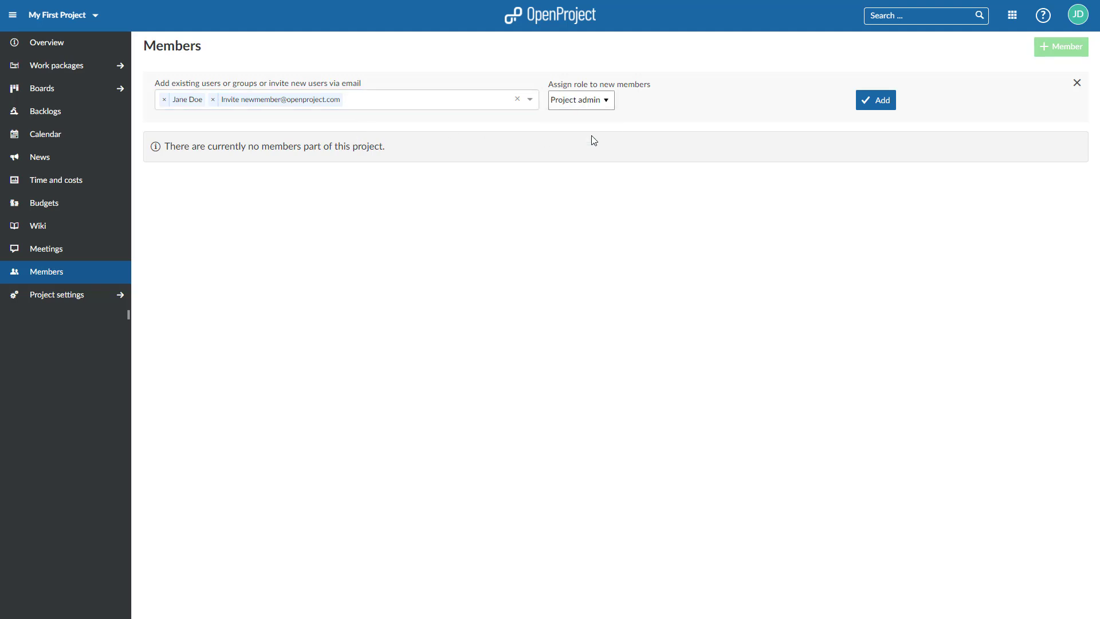
{"action": "left_click", "coordinate": [879, 103]}
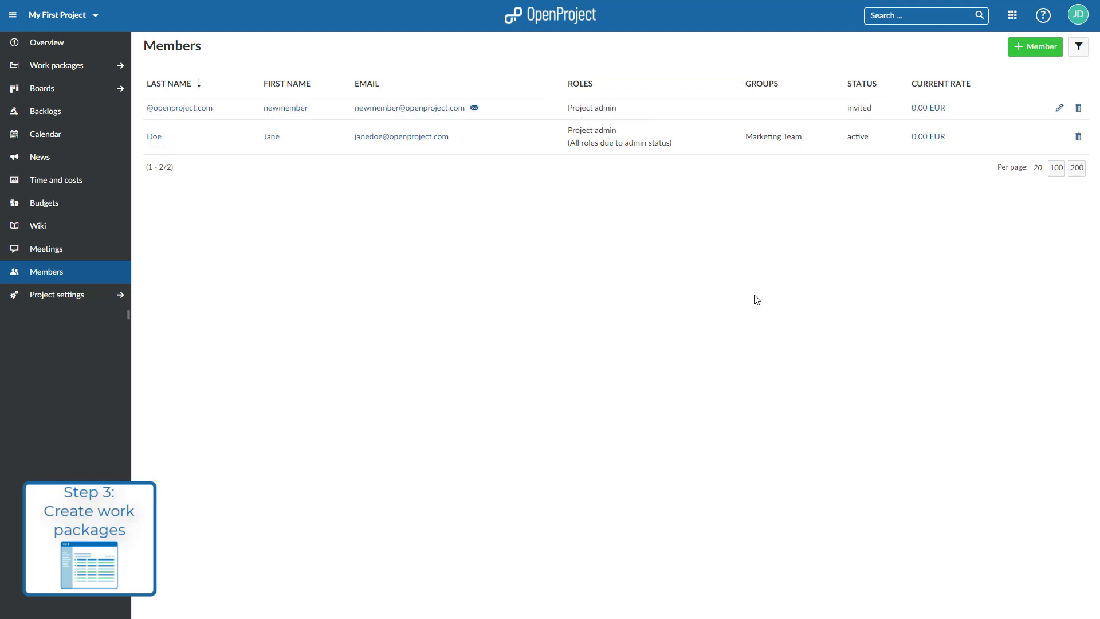
- Start a new Task work package with the subject 'My Work Package'
{"action": "left_click", "coordinate": [55, 69]}
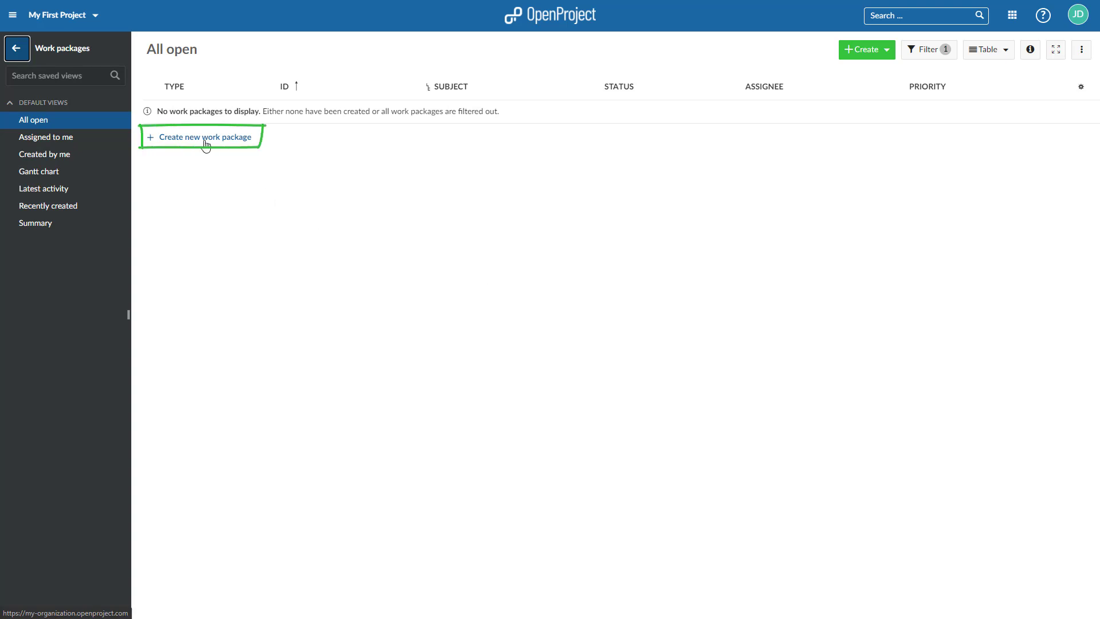
{"action": "left_click", "coordinate": [885, 56]}
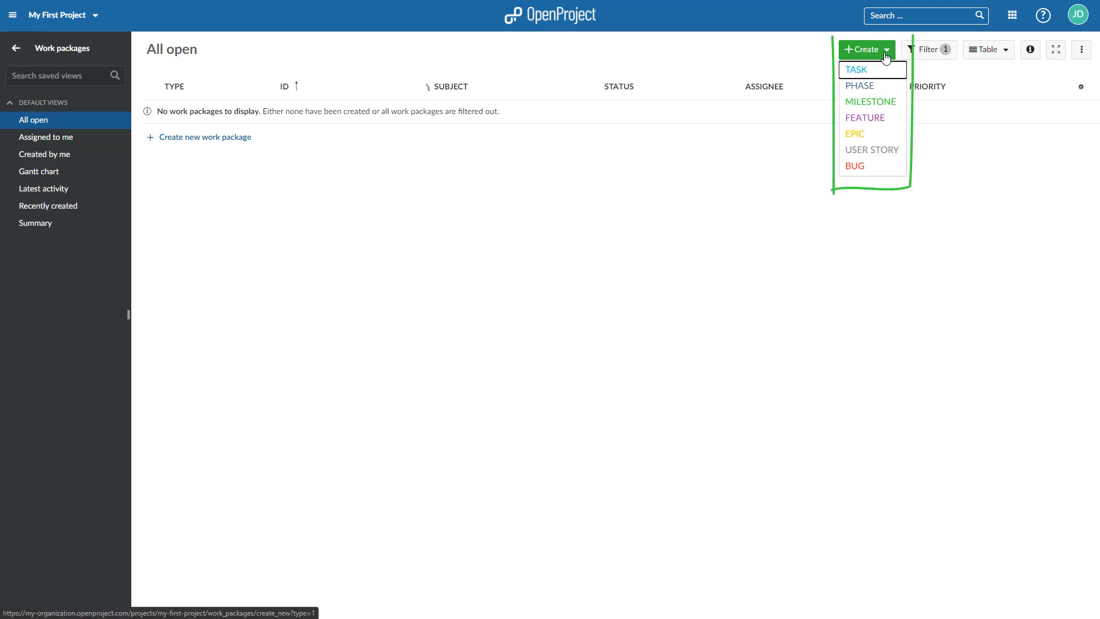
{"action": "left_click", "coordinate": [888, 70]}
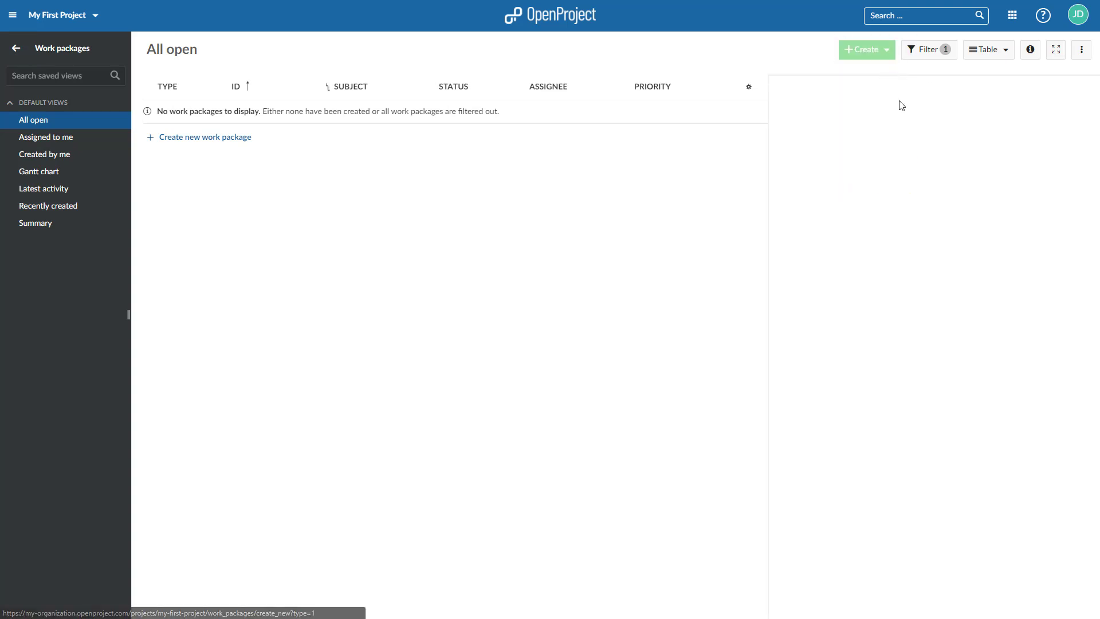
{"action": "type", "text": "My Work Package"}
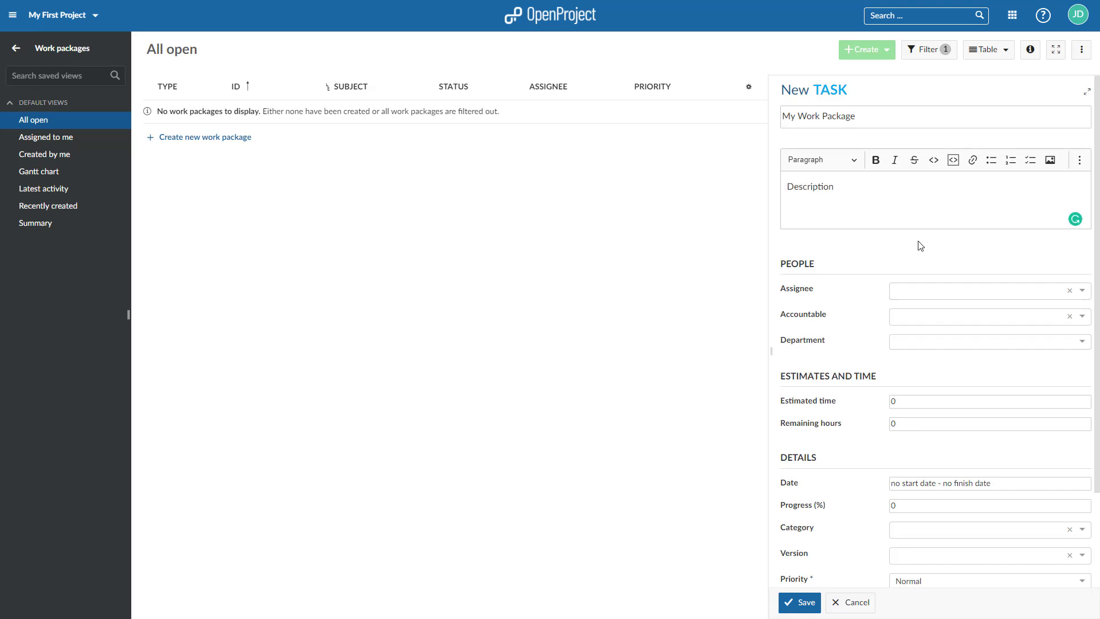
- Attach the description Word document, assign a project member, and save the task
{"action": "scroll", "coordinate": [921, 246], "scroll_direction": "down", "scroll_amount": 2}
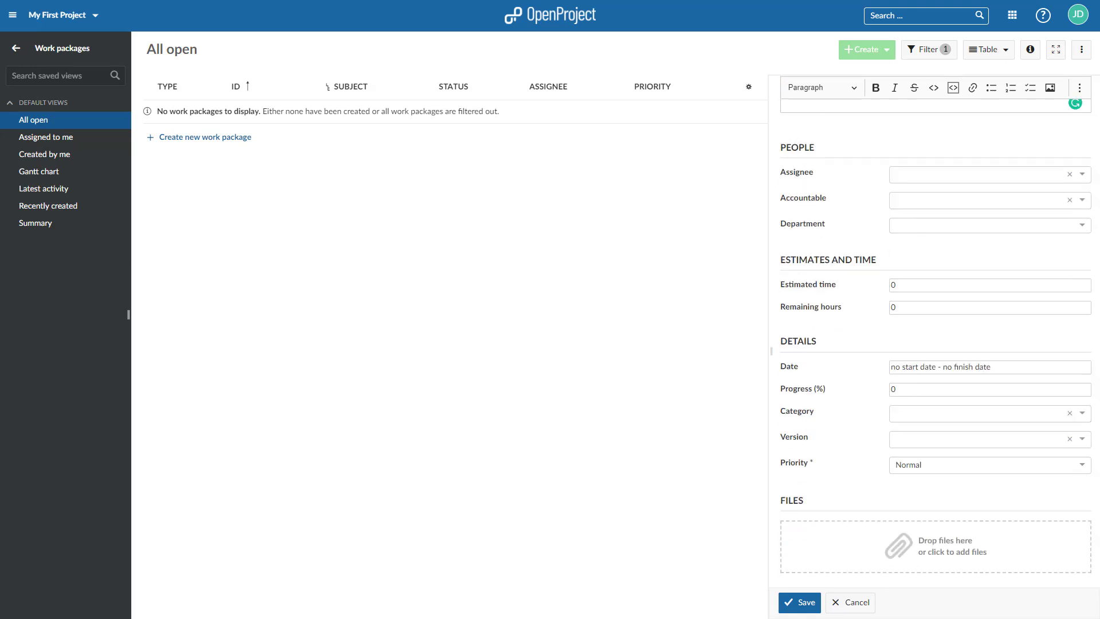
{"action": "left_click_drag", "start_coordinate": [1, 373], "coordinate": [920, 553]}
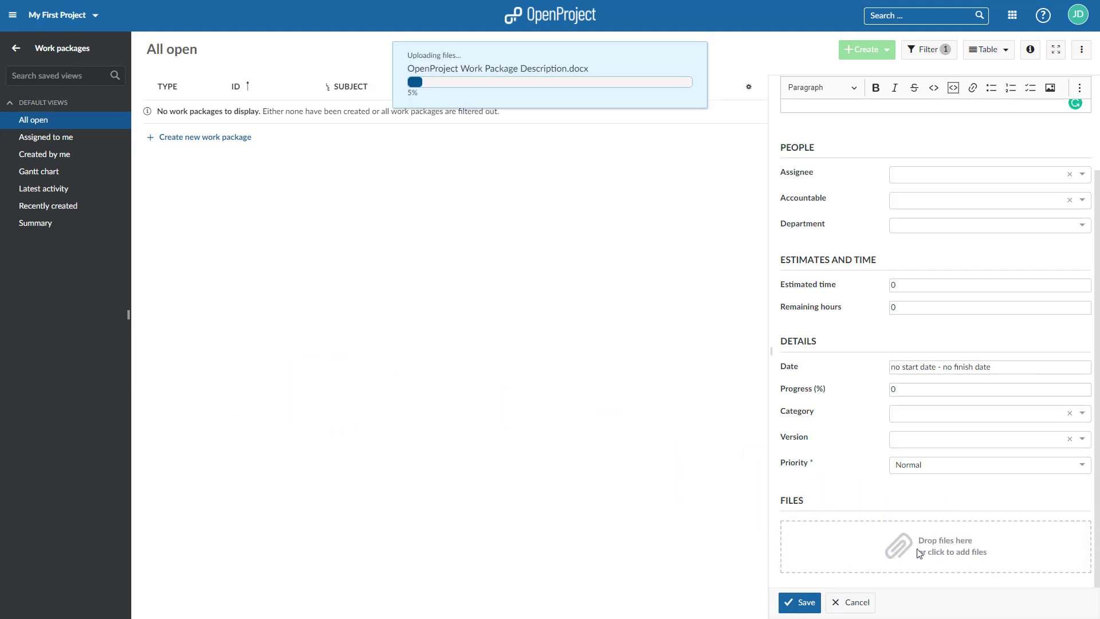
{"action": "left_click", "coordinate": [948, 178]}
{"action": "left_click", "coordinate": [917, 217]}
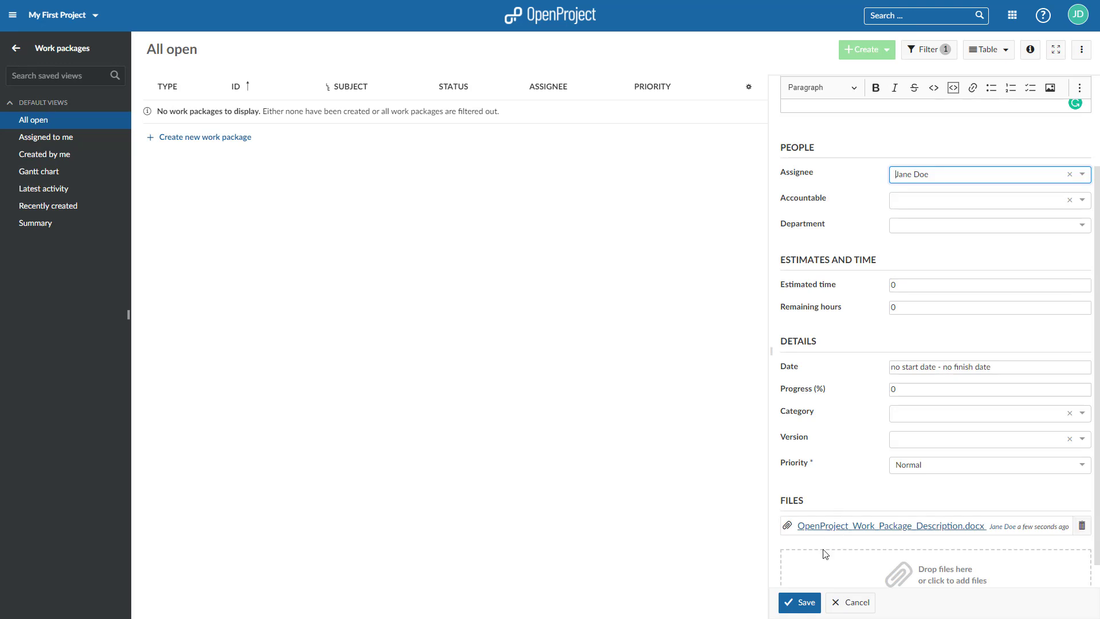
{"action": "left_click", "coordinate": [804, 605]}
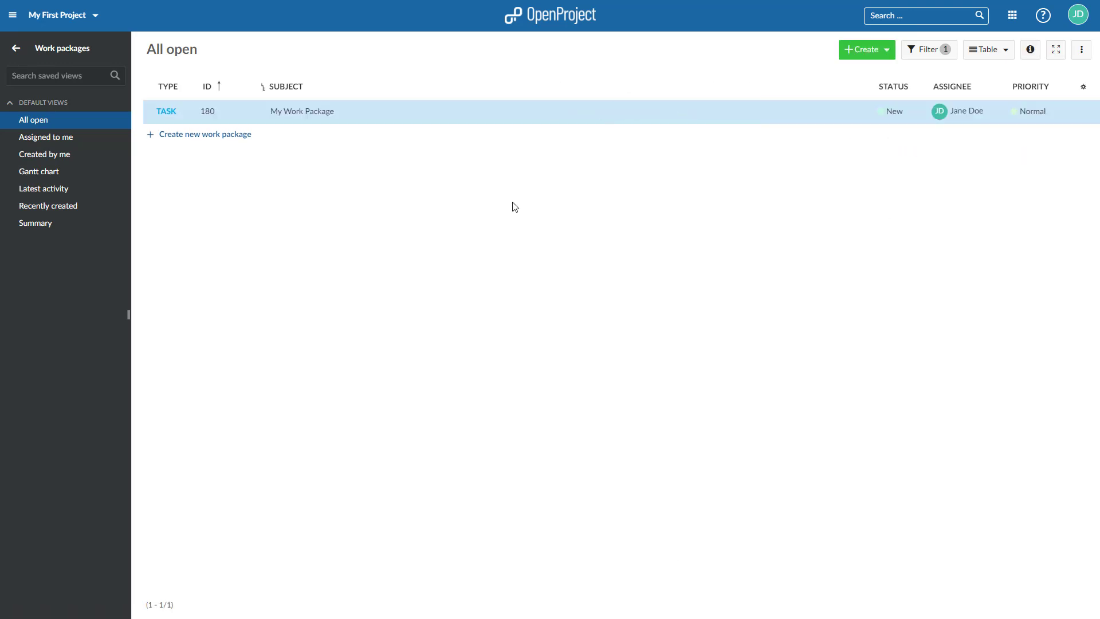
- In the task's activity, post a comment mentioning a teammate with 'check this'
{"action": "double_click", "coordinate": [515, 115]}
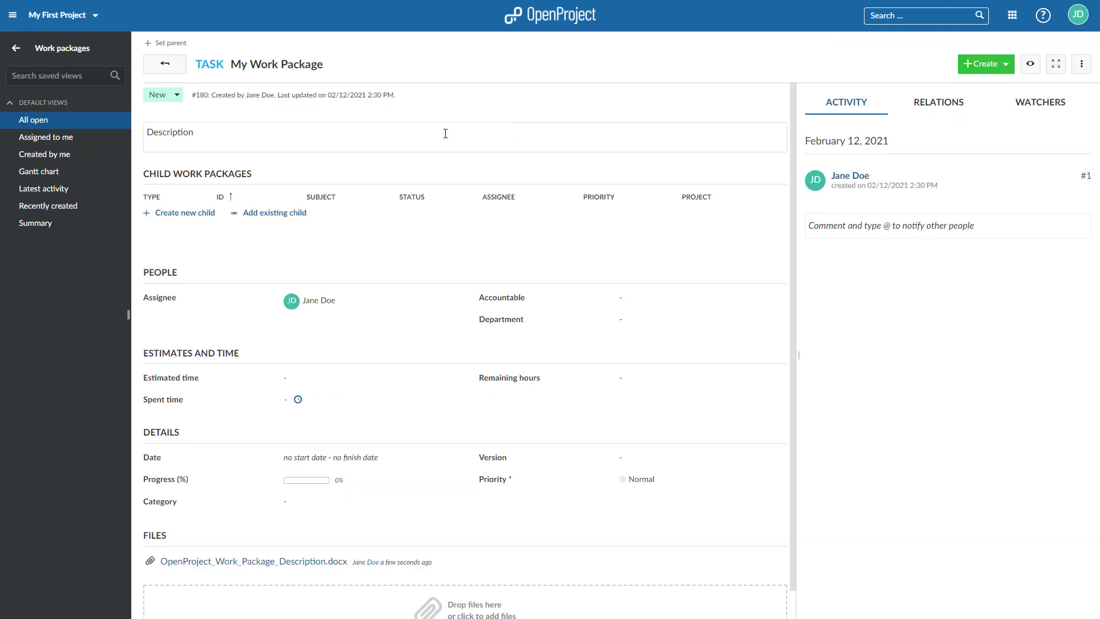
{"action": "key", "text": "alt+Left"}
{"action": "left_click", "coordinate": [1030, 49]}
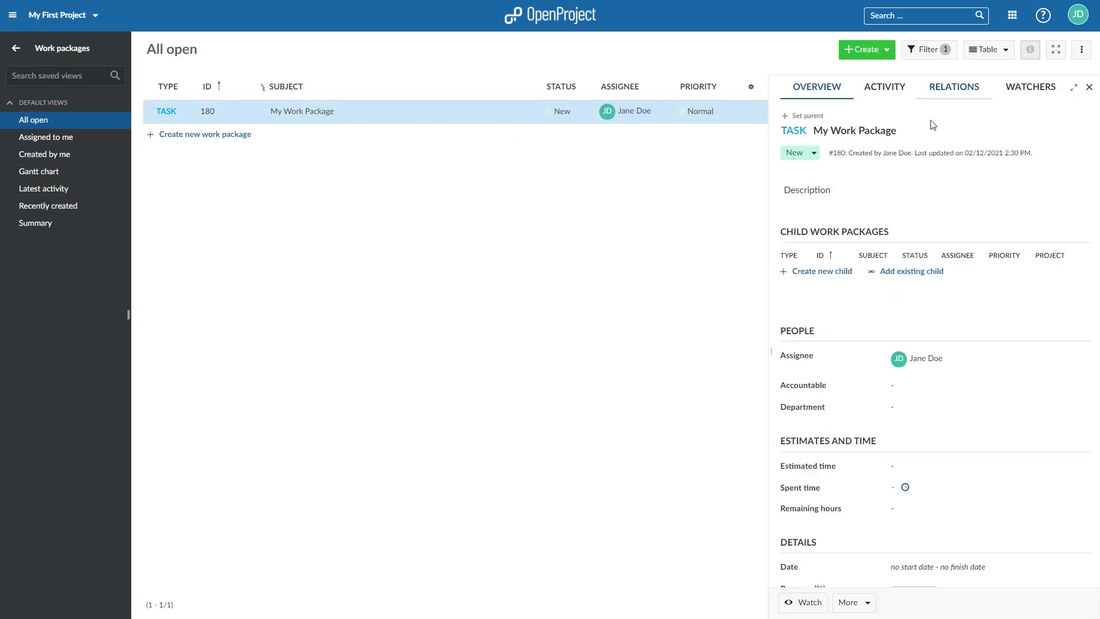
{"action": "left_click", "coordinate": [892, 99]}
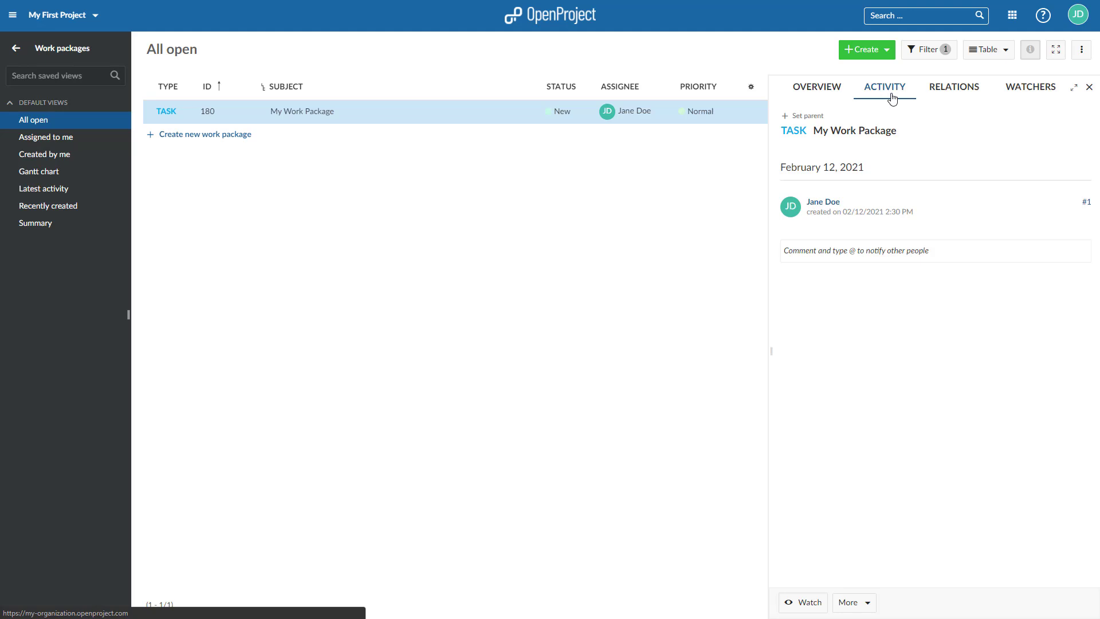
{"action": "left_click", "coordinate": [871, 255]}
{"action": "type", "text": "@Tin"}
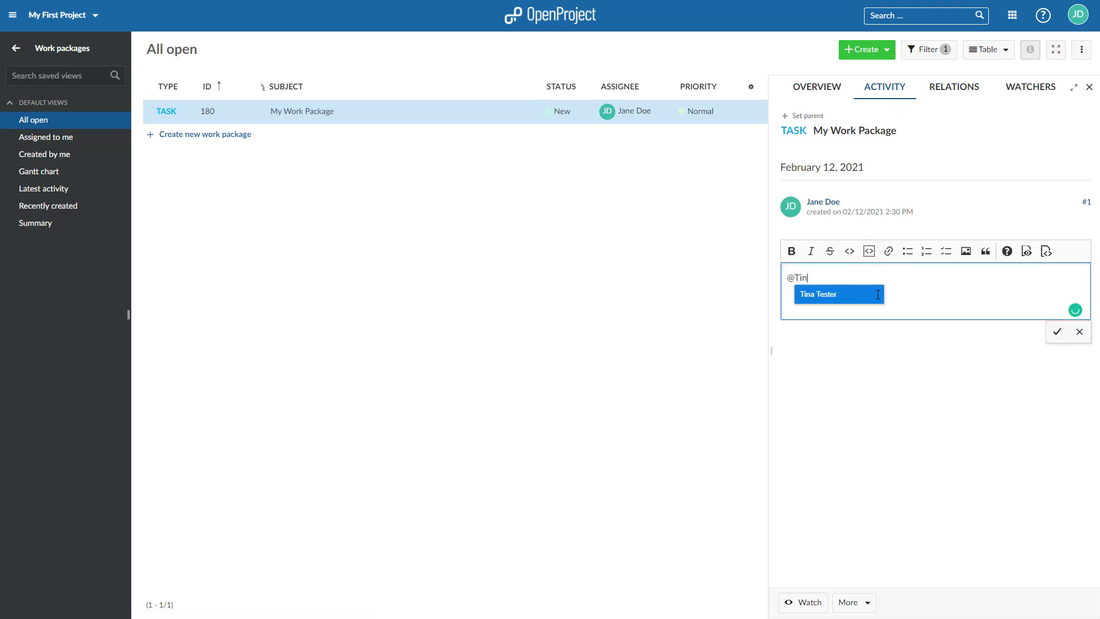
{"action": "left_click", "coordinate": [878, 295]}
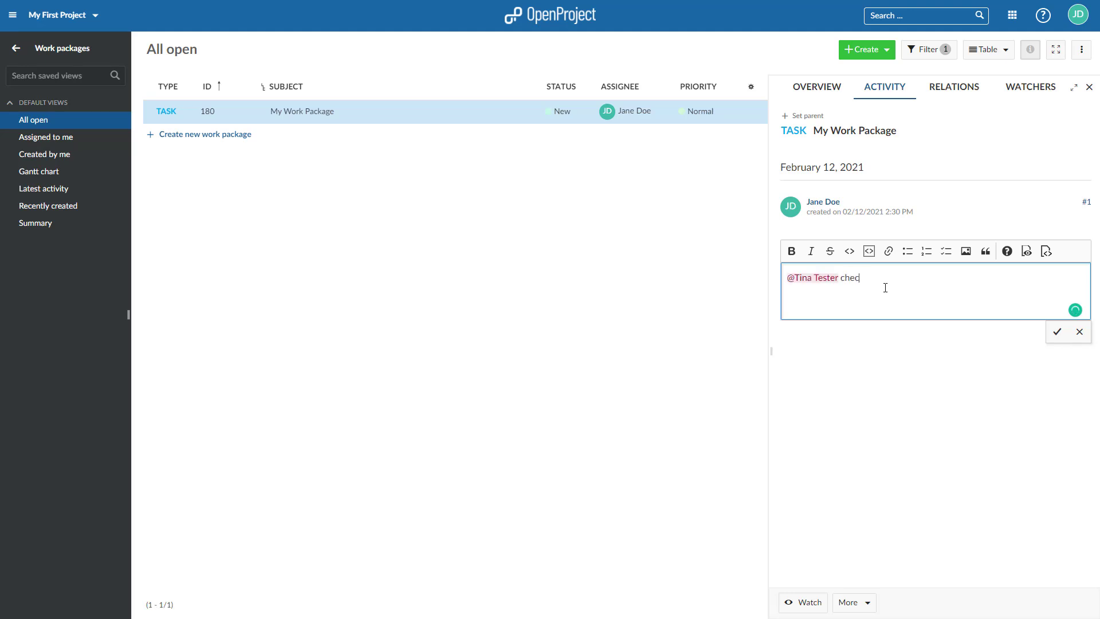
{"action": "type", "text": "check this"}
{"action": "left_click", "coordinate": [1057, 332]}
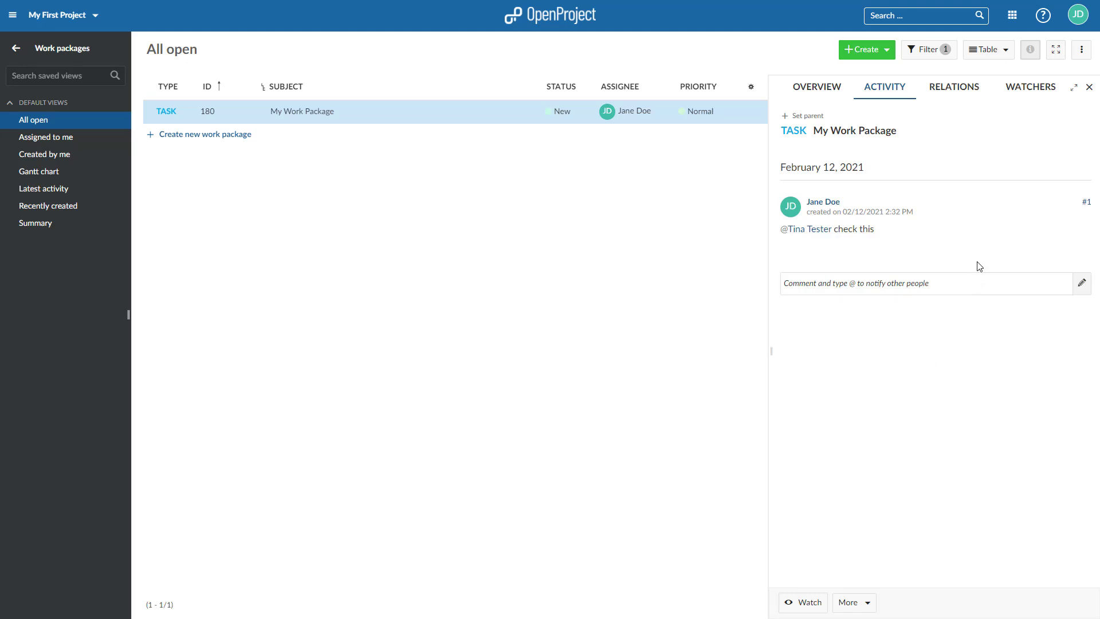
- Add the mentioned teammate as a watcher of the task
{"action": "left_click", "coordinate": [1041, 89]}
{"action": "left_click", "coordinate": [1003, 169]}
{"action": "left_click", "coordinate": [902, 185]}
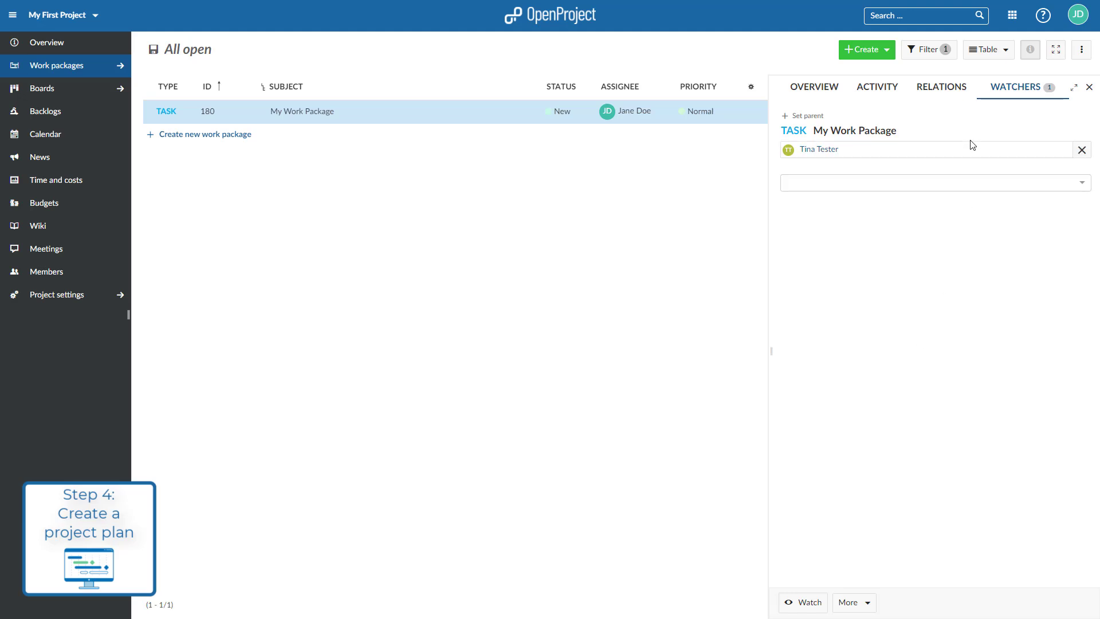
- Switch the work package list to Gantt view and close the details pane
{"action": "left_click", "coordinate": [1002, 52]}
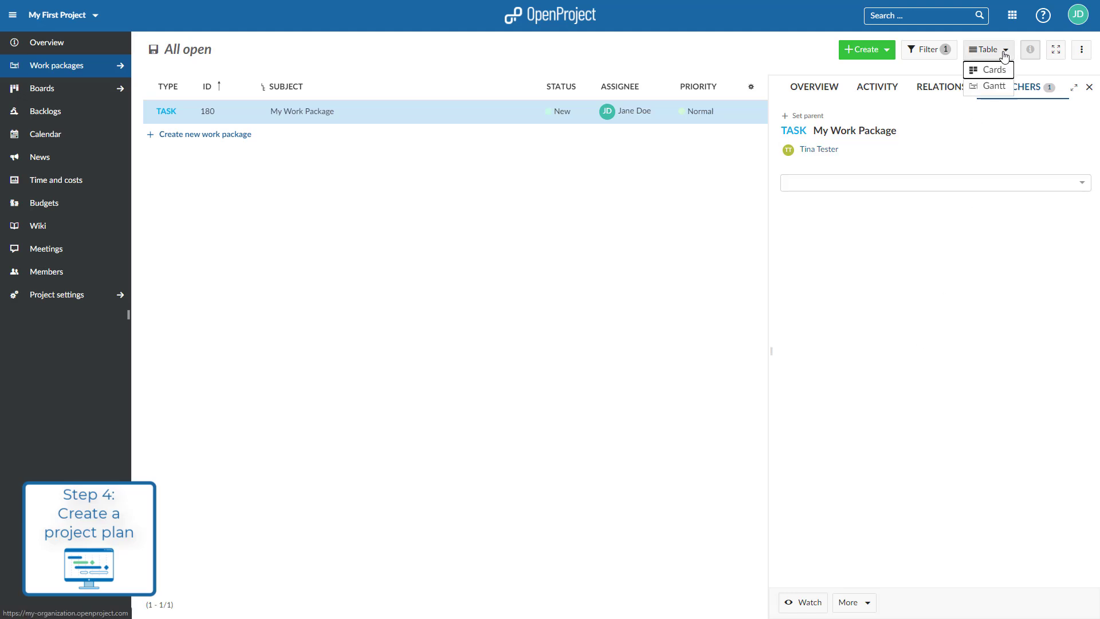
{"action": "left_click", "coordinate": [994, 92]}
{"action": "left_click", "coordinate": [965, 53]}
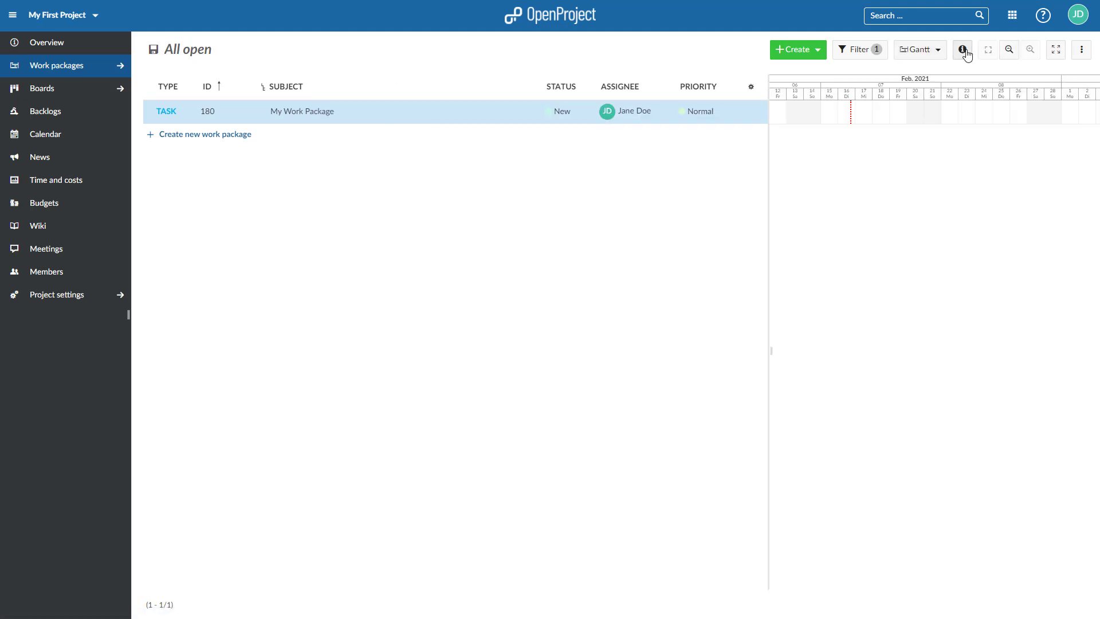
- Add a new work package of type Phase named 'My Phase'
{"action": "left_click", "coordinate": [232, 136]}
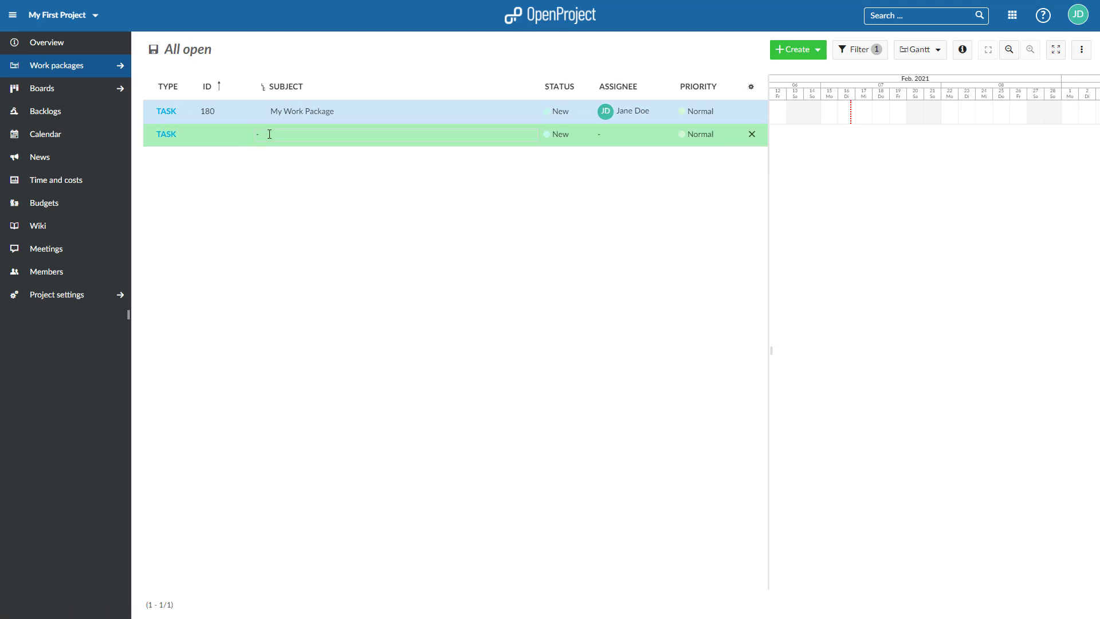
{"action": "left_click", "coordinate": [172, 135]}
{"action": "left_click", "coordinate": [186, 174]}
{"action": "key", "text": "Return"}
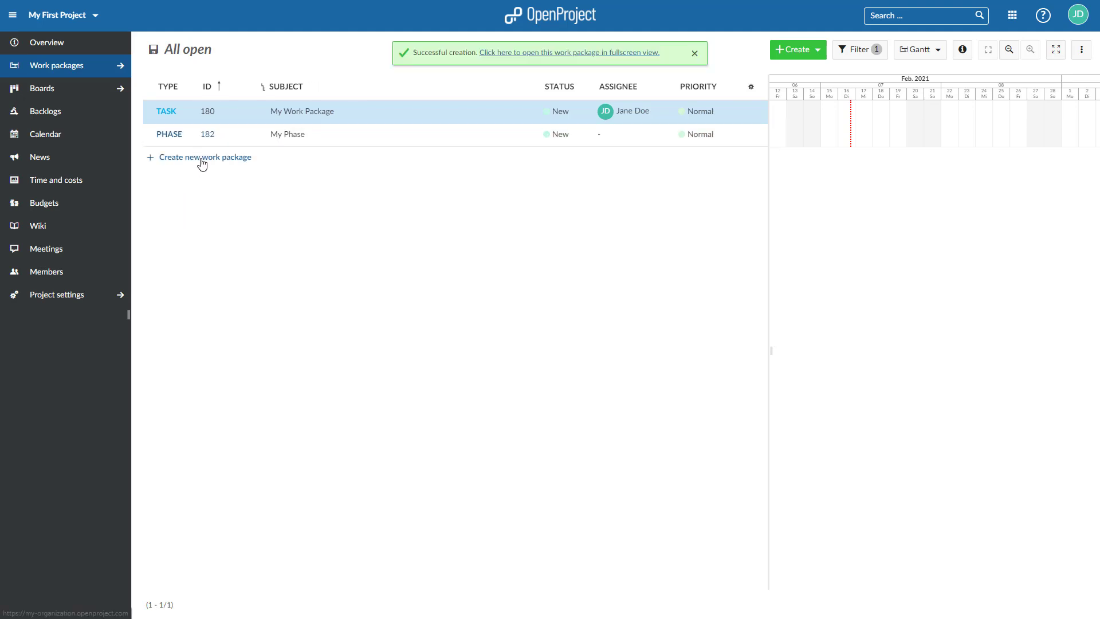
- Add a new work package of type Milestone named 'My Milestone'
{"action": "left_click", "coordinate": [197, 157]}
{"action": "type", "text": "My Milestone"}
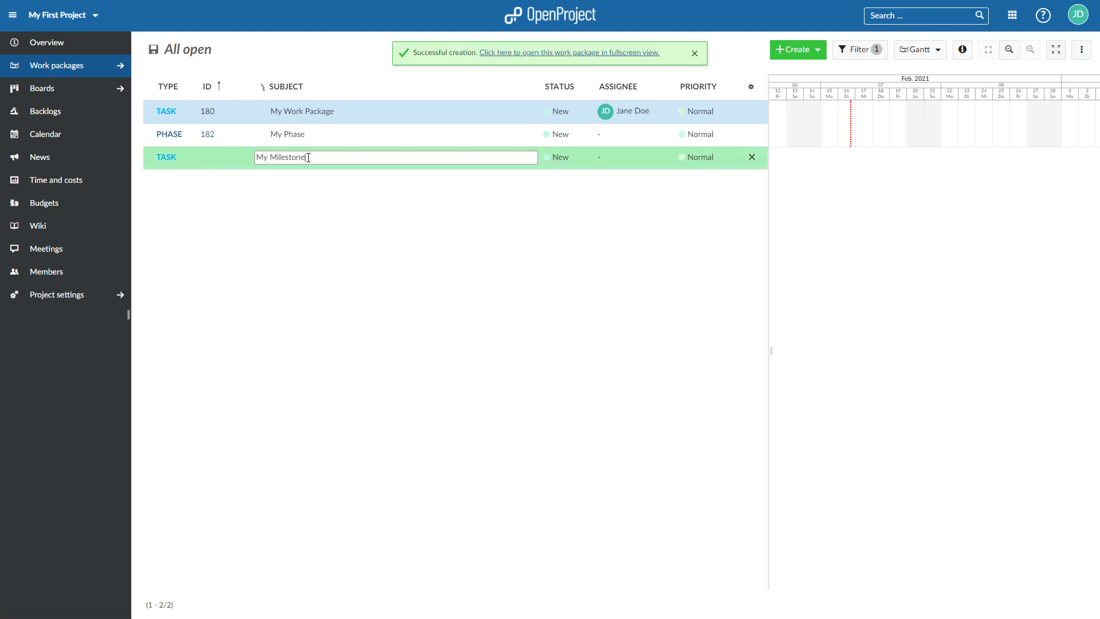
{"action": "left_click", "coordinate": [165, 157]}
{"action": "left_click", "coordinate": [186, 219]}
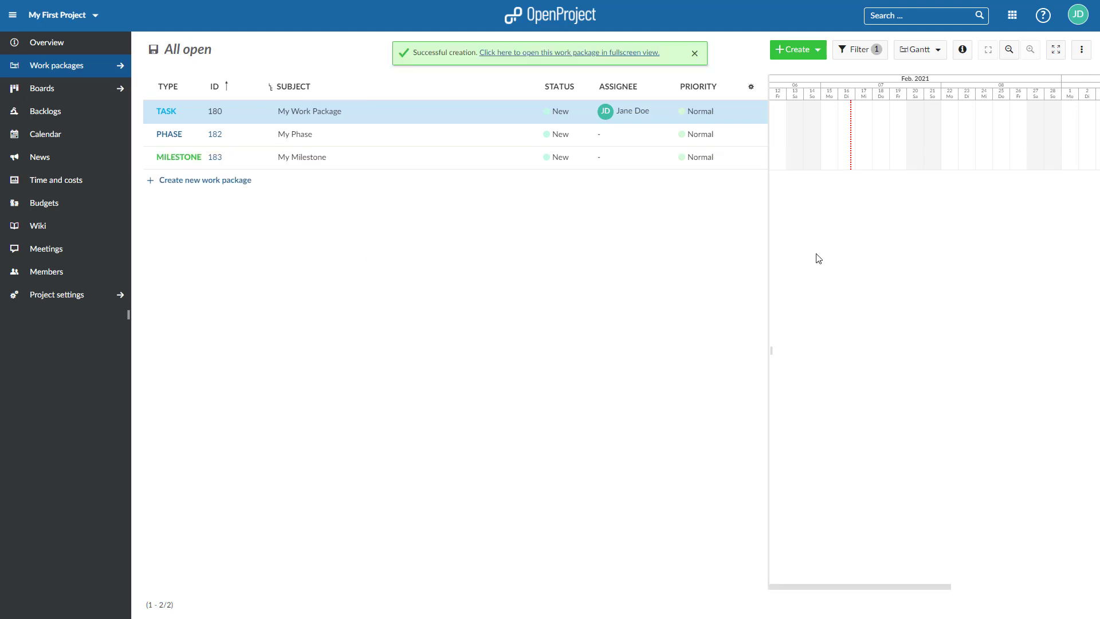
- Draw Gantt bars: task Feb 17–18, phase Feb 17–19, milestone on Feb 19
{"action": "left_click", "coordinate": [864, 112]}
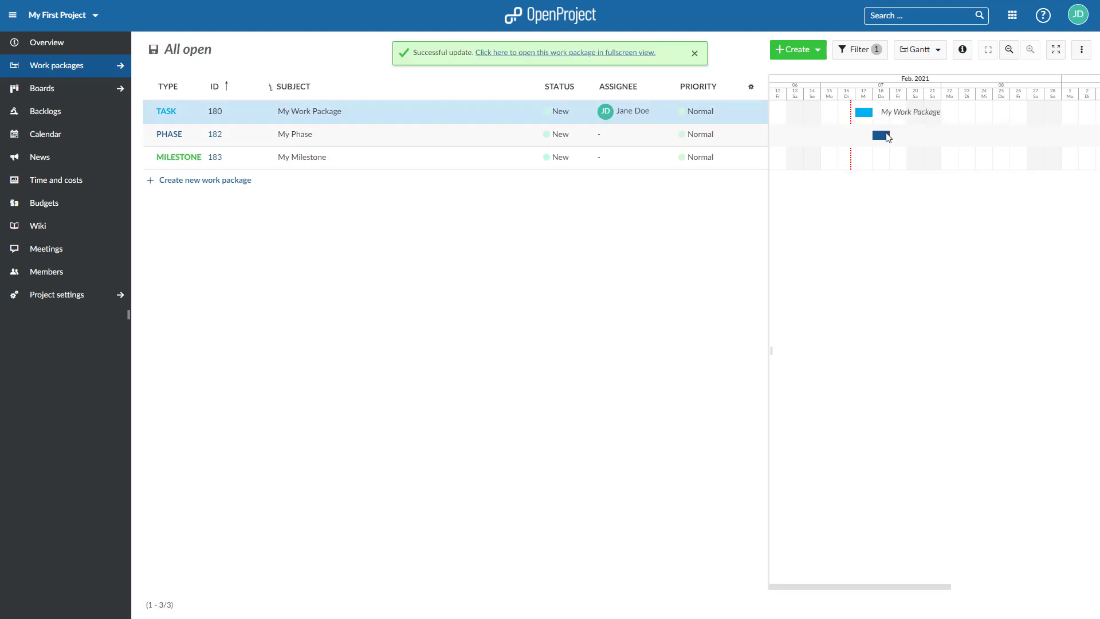
{"action": "left_click", "coordinate": [865, 141]}
{"action": "left_click_drag", "start_coordinate": [872, 137], "coordinate": [907, 136]}
{"action": "left_click", "coordinate": [903, 160]}
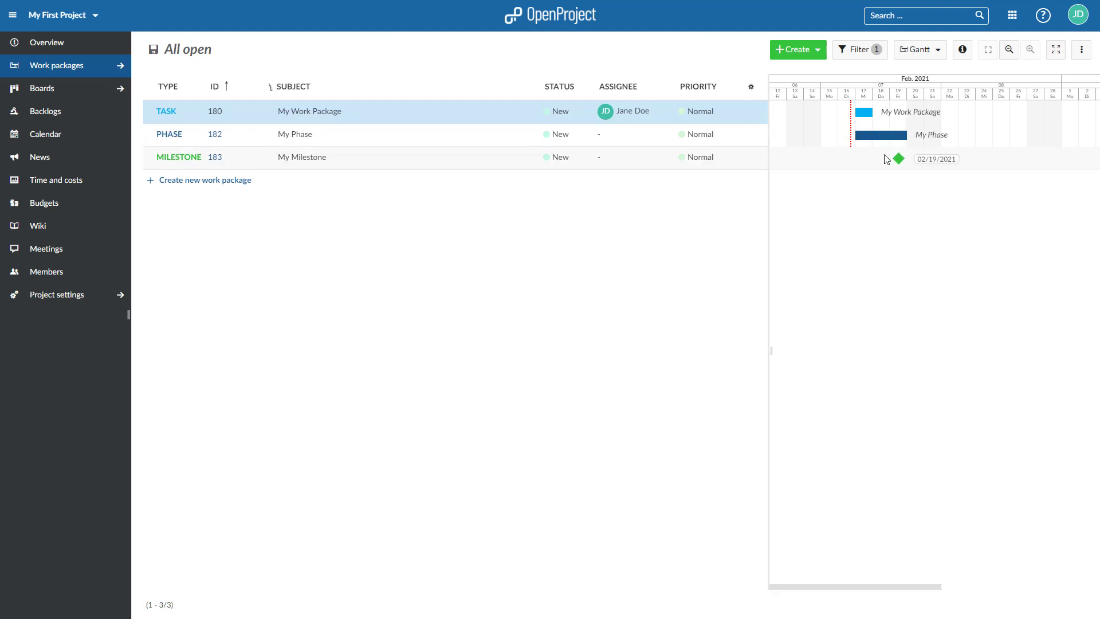
{"action": "left_click_drag", "start_coordinate": [872, 111], "coordinate": [889, 111]}
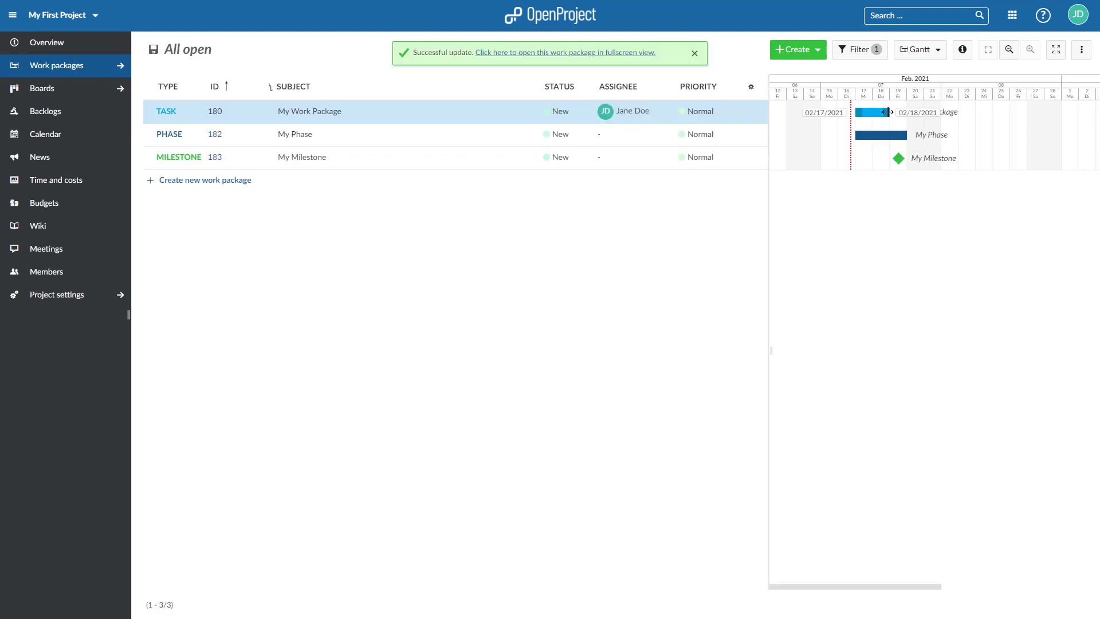
- Link My Milestone as a follower of the My Work Package task
{"action": "right_click", "coordinate": [871, 112]}
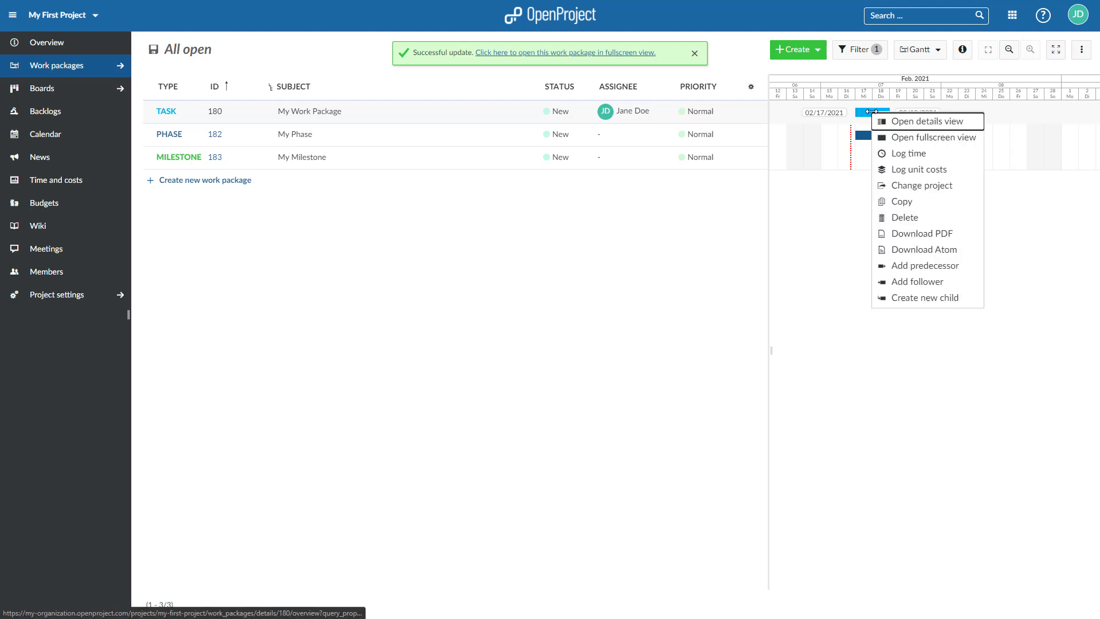
{"action": "left_click", "coordinate": [909, 281]}
{"action": "left_click", "coordinate": [898, 158]}
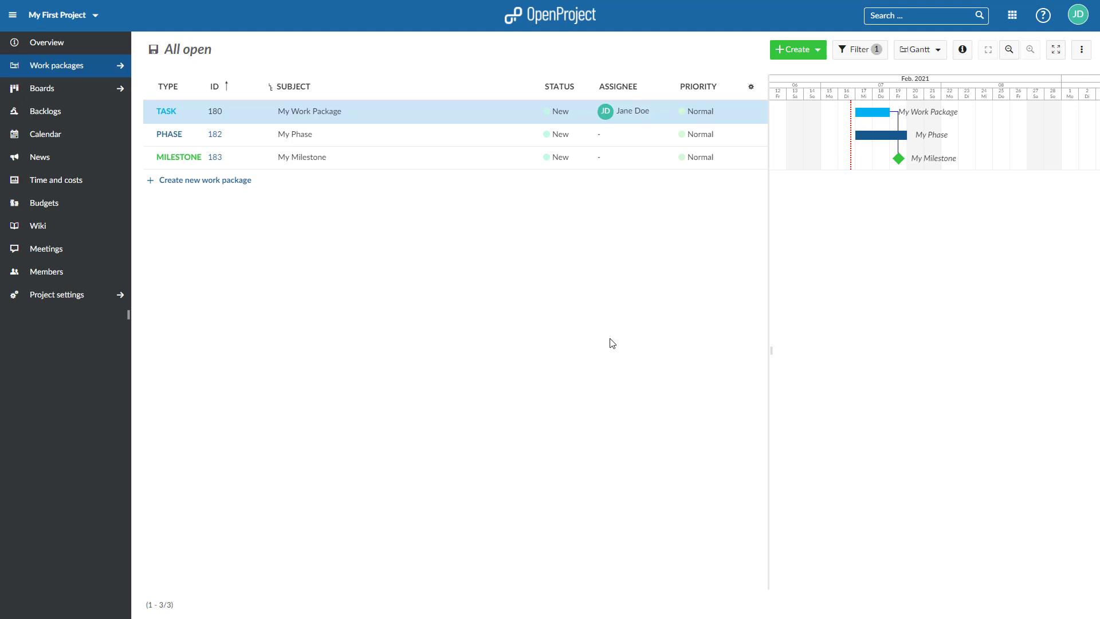
- Add an Assignee filter set to 'me'
{"action": "left_click", "coordinate": [868, 58]}
{"action": "left_click", "coordinate": [435, 164]}
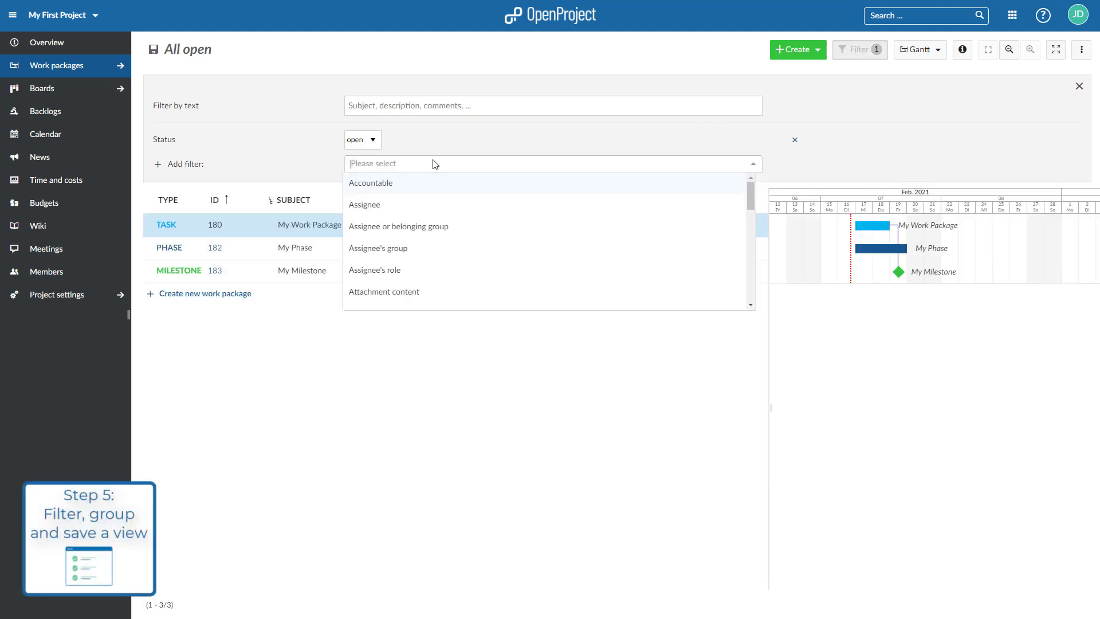
{"action": "left_click", "coordinate": [409, 205]}
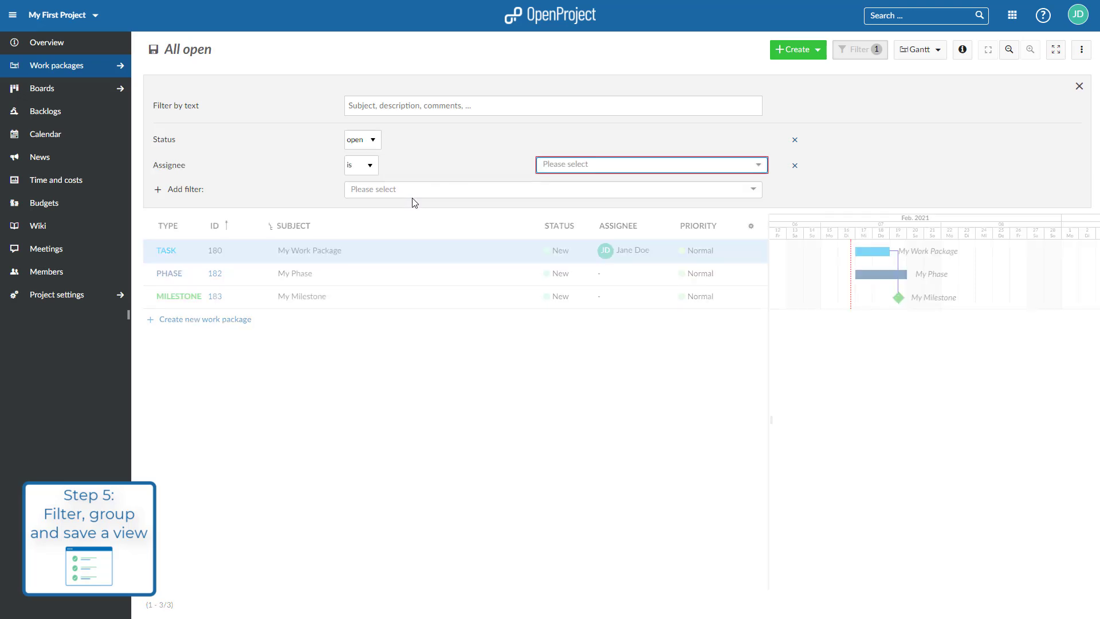
{"action": "left_click", "coordinate": [758, 168]}
{"action": "left_click", "coordinate": [646, 185]}
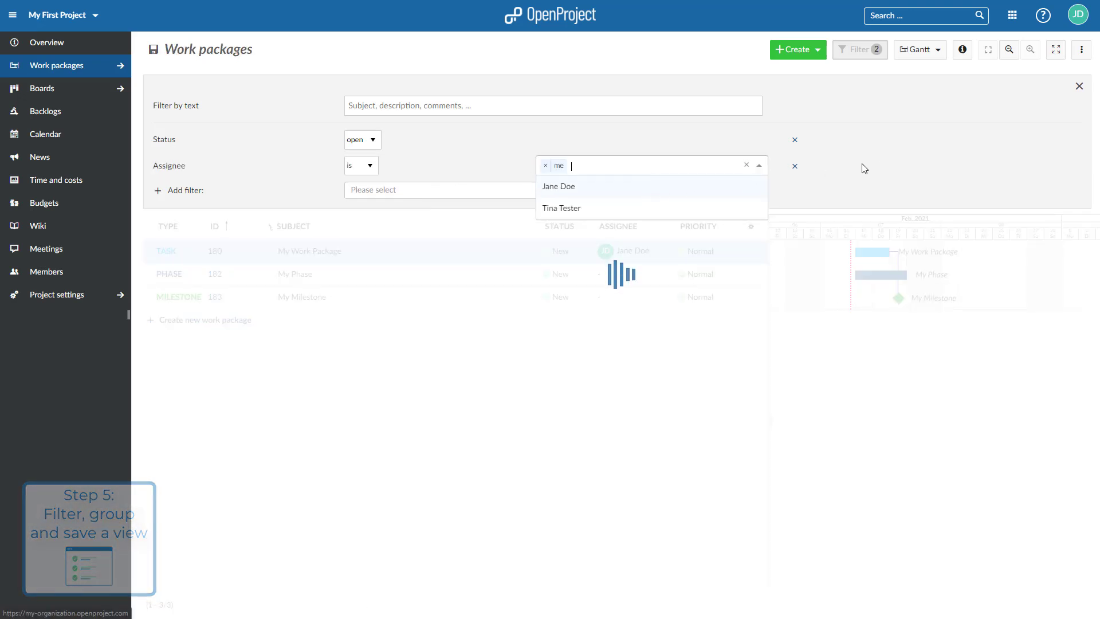
- Add a Type filter set to Task
{"action": "left_click", "coordinate": [454, 196]}
{"action": "scroll", "coordinate": [450, 295], "scroll_direction": "down", "scroll_amount": 10}
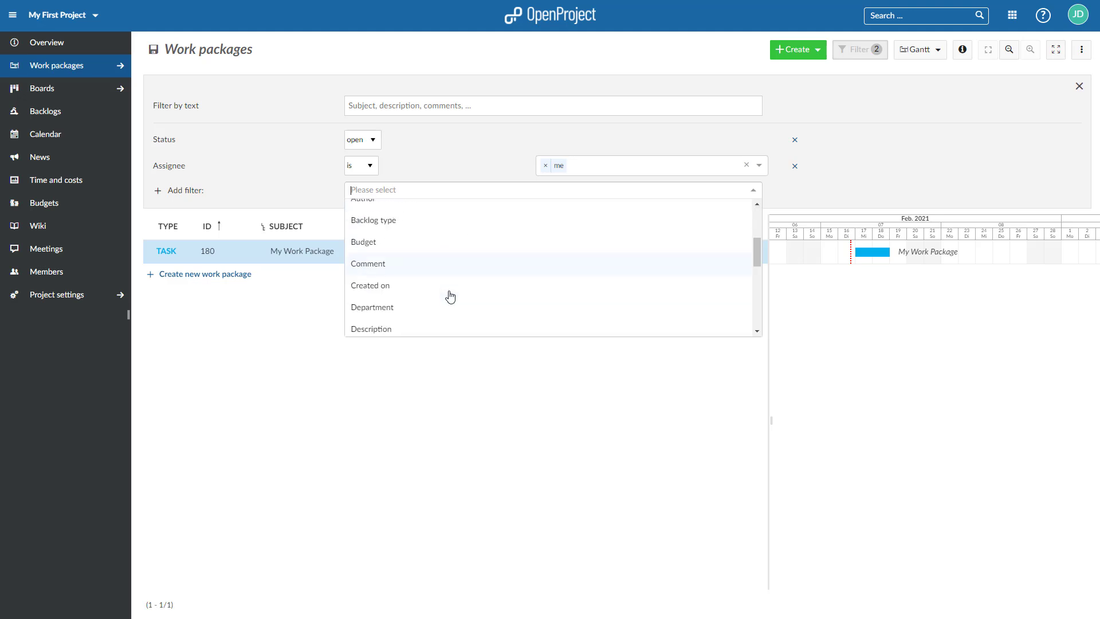
{"action": "left_click", "coordinate": [450, 264]}
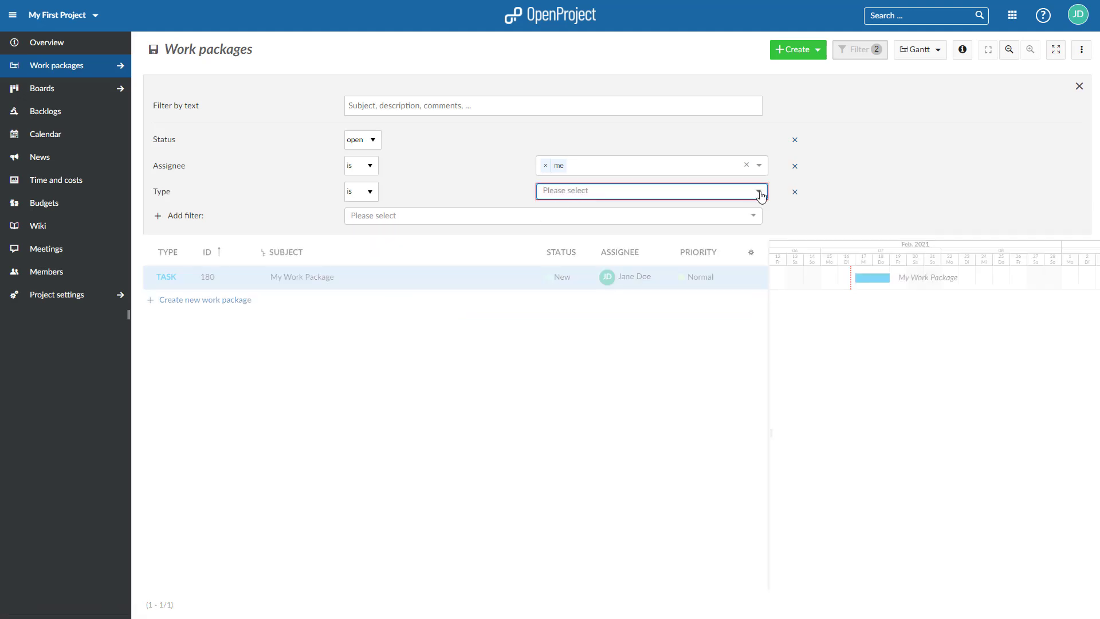
{"action": "left_click", "coordinate": [759, 192]}
{"action": "left_click", "coordinate": [567, 211]}
{"action": "left_click", "coordinate": [582, 482]}
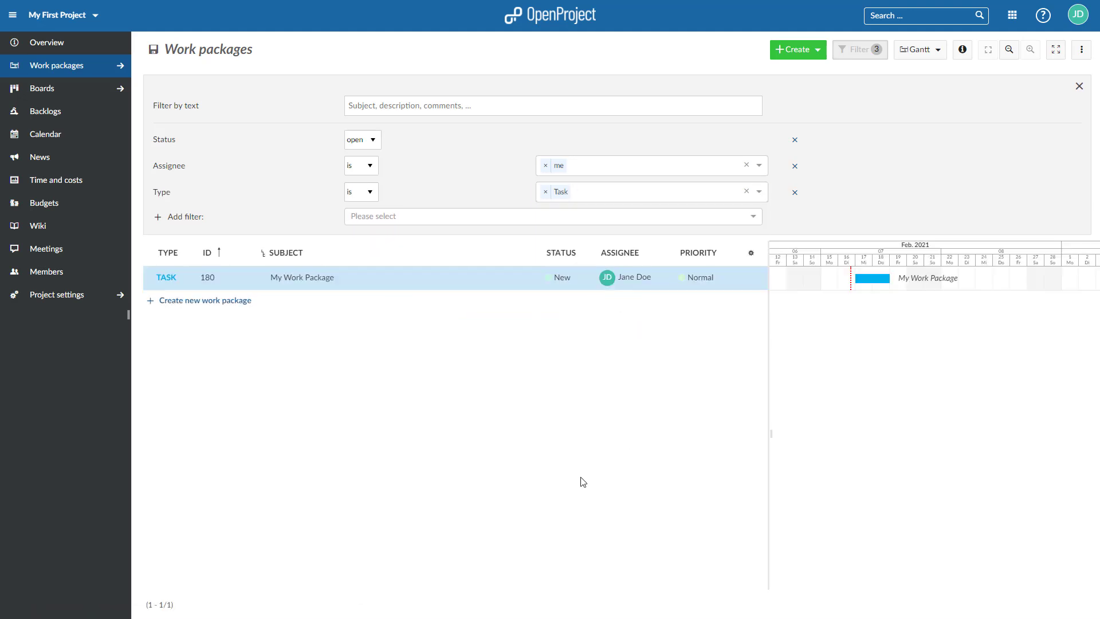
- Switch to Table view and save the filtered list as the public view 'My View'
{"action": "left_click", "coordinate": [923, 52]}
{"action": "left_click", "coordinate": [923, 86]}
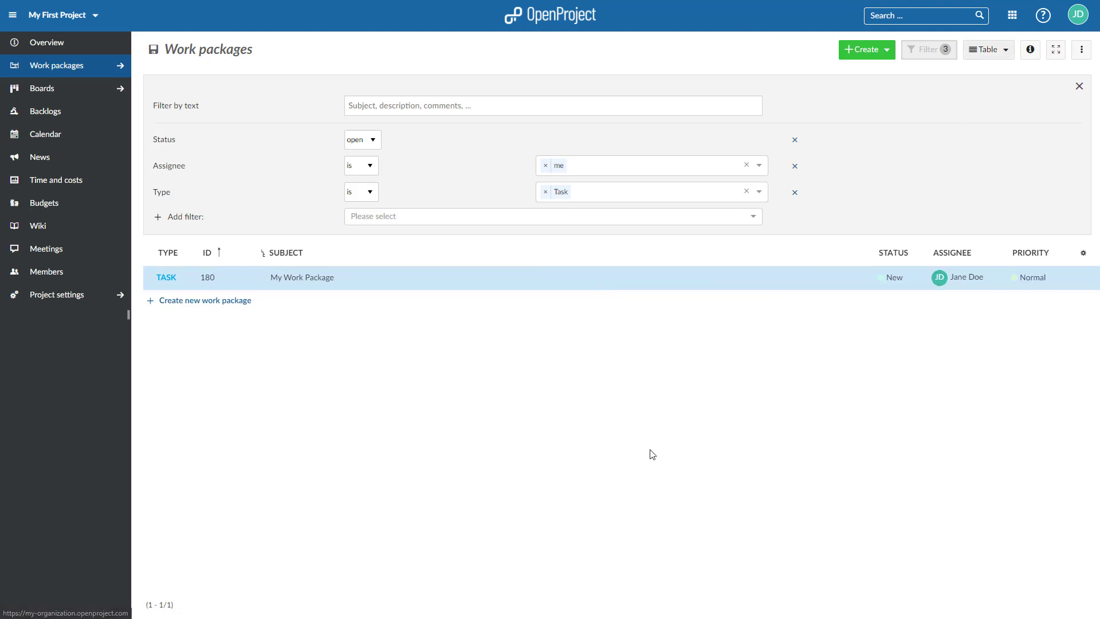
{"action": "left_click", "coordinate": [1087, 55]}
{"action": "left_click", "coordinate": [1028, 168]}
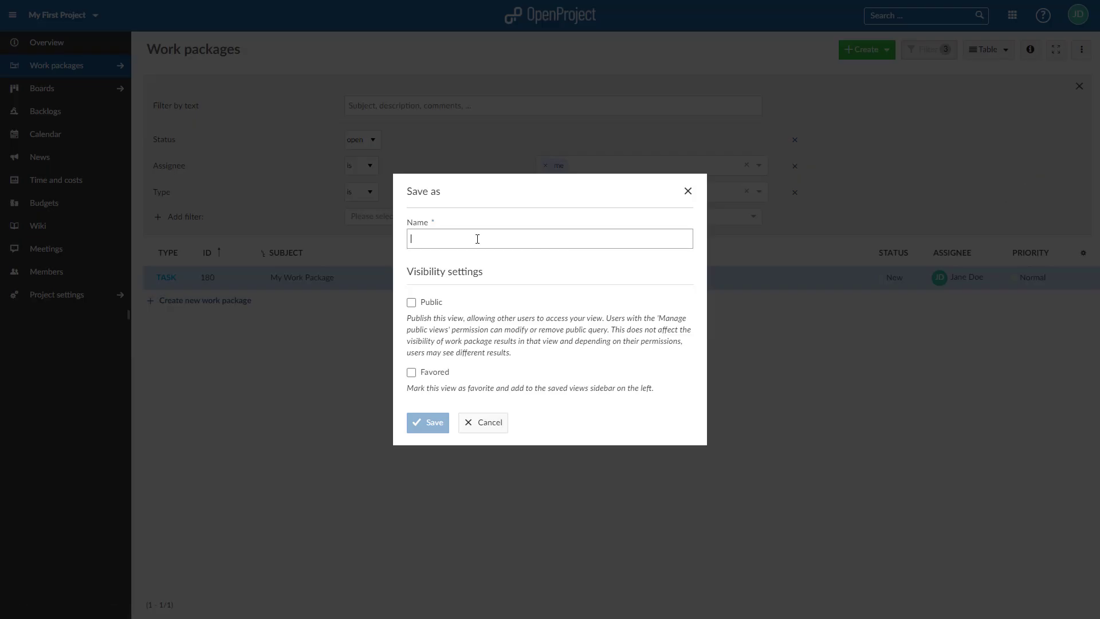
{"action": "type", "text": "My View"}
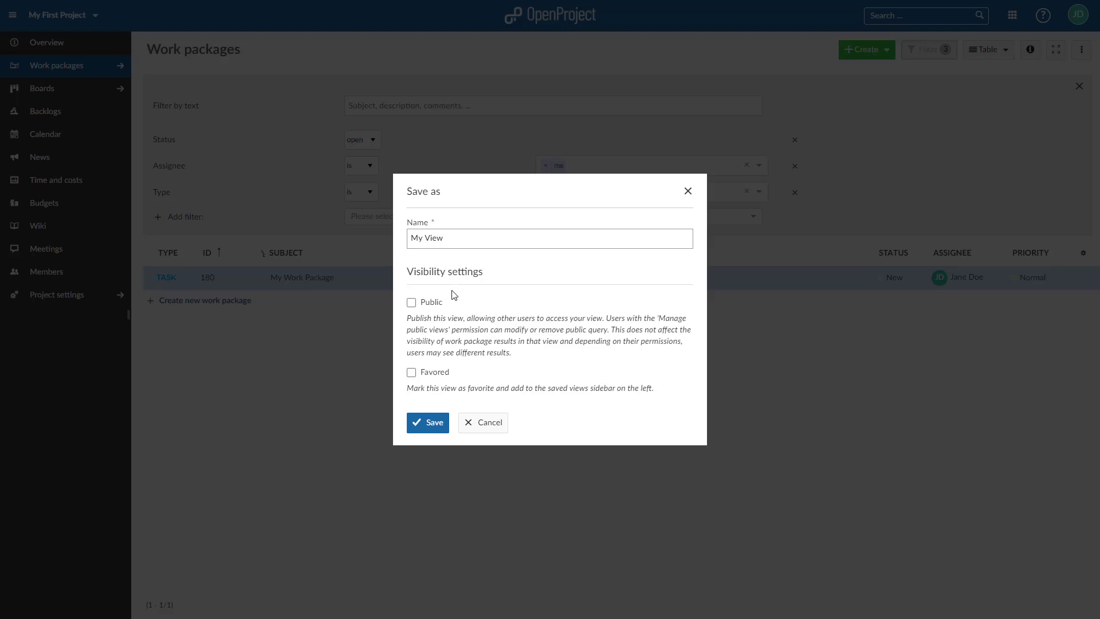
{"action": "left_click", "coordinate": [432, 303]}
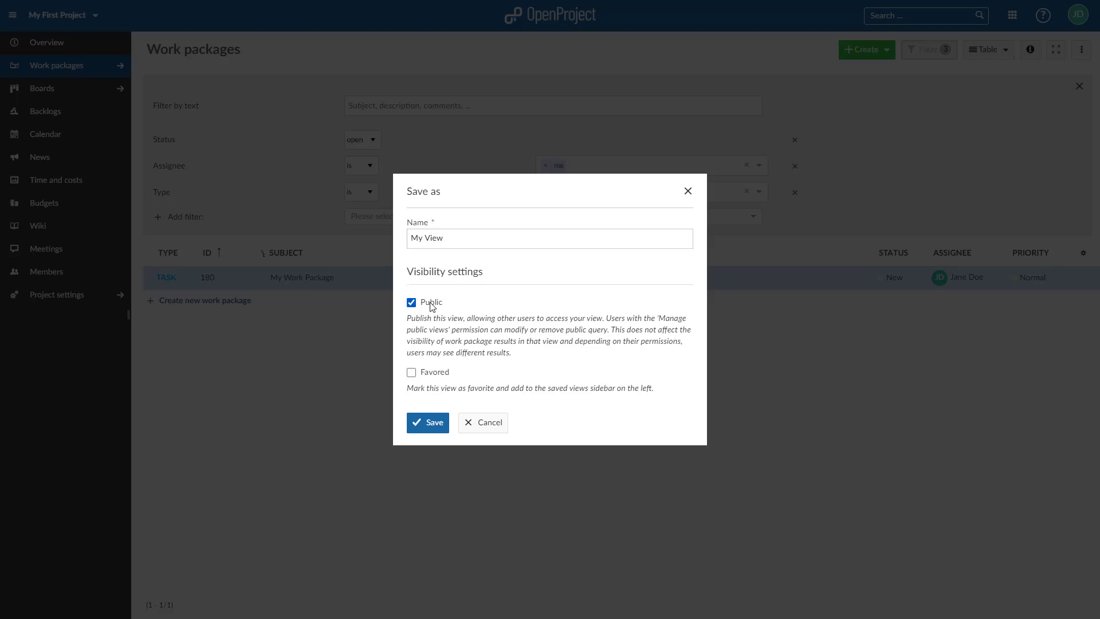
{"action": "left_click", "coordinate": [427, 422]}
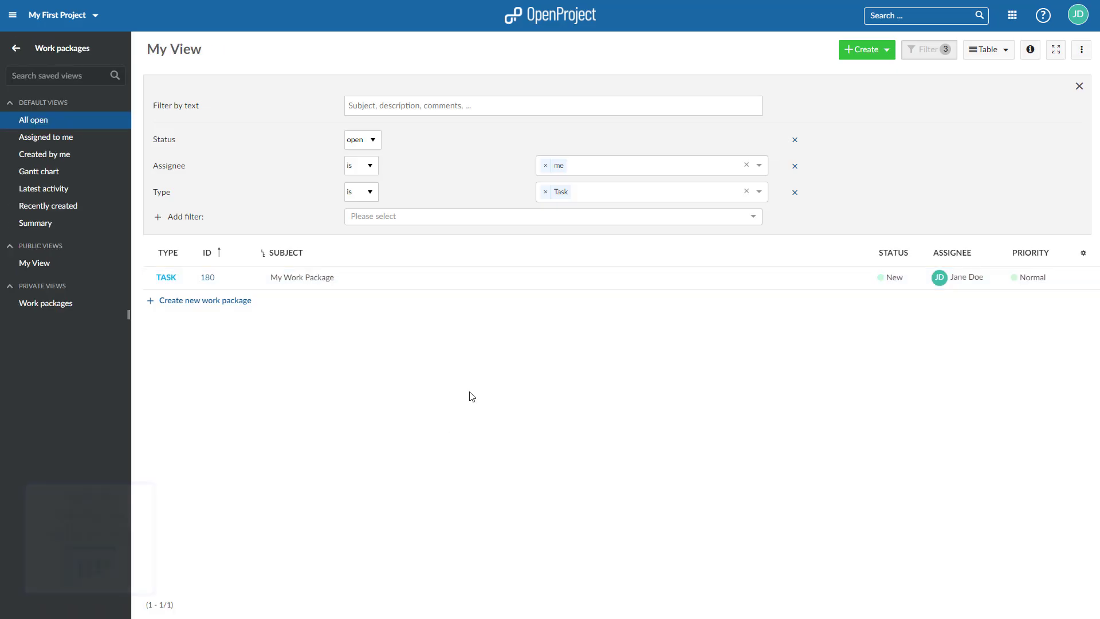
- From the project's Boards, create a new status-based action board
{"action": "left_click", "coordinate": [16, 56]}
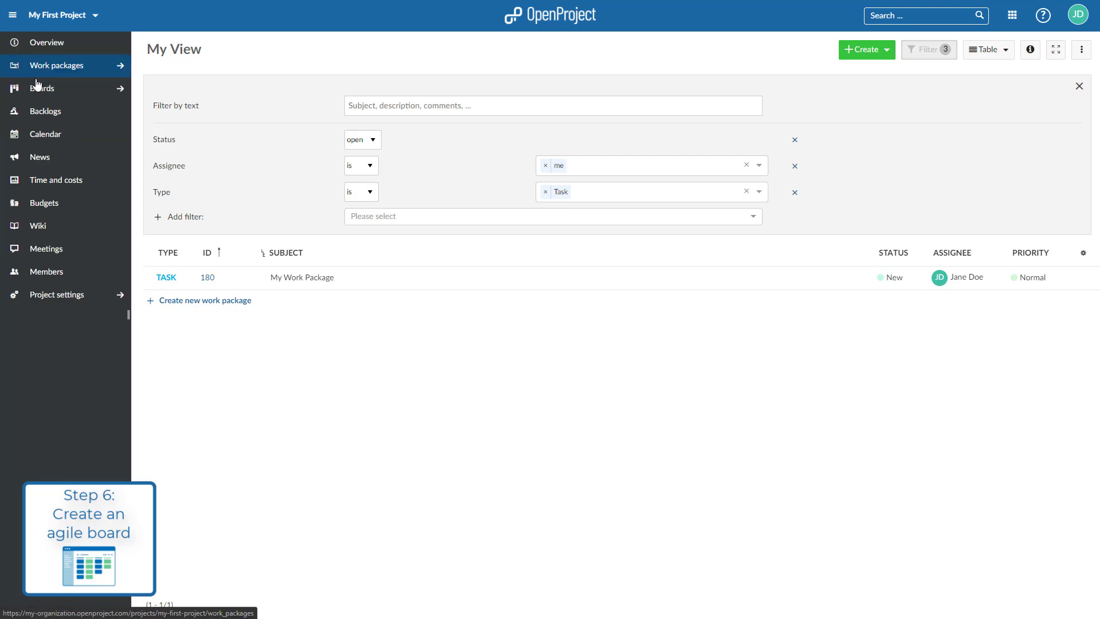
{"action": "left_click", "coordinate": [49, 93]}
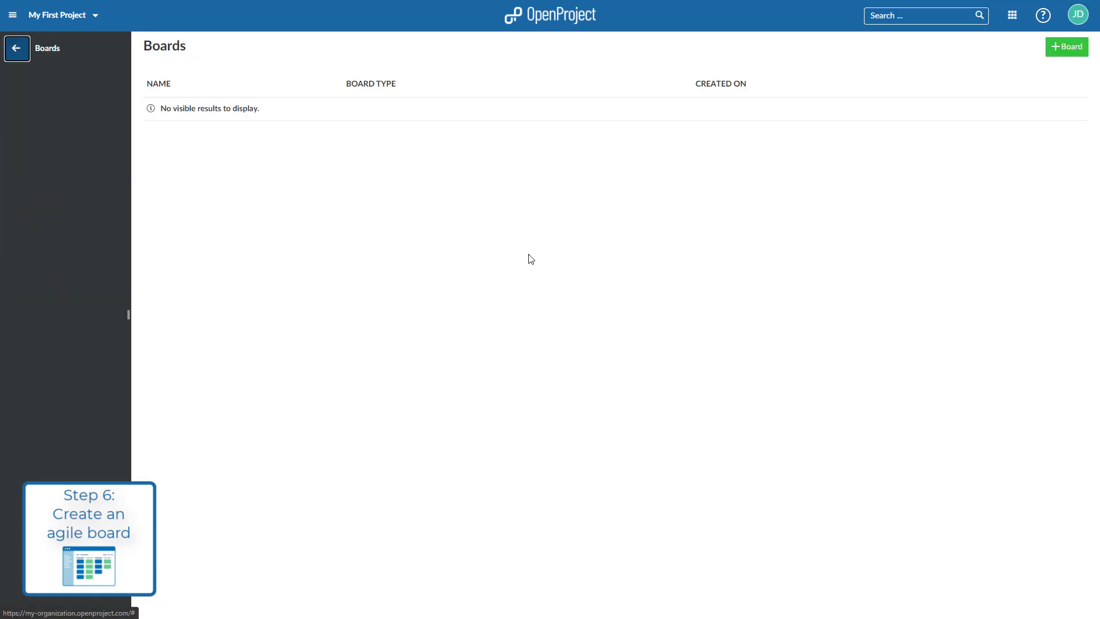
{"action": "left_click", "coordinate": [1070, 47]}
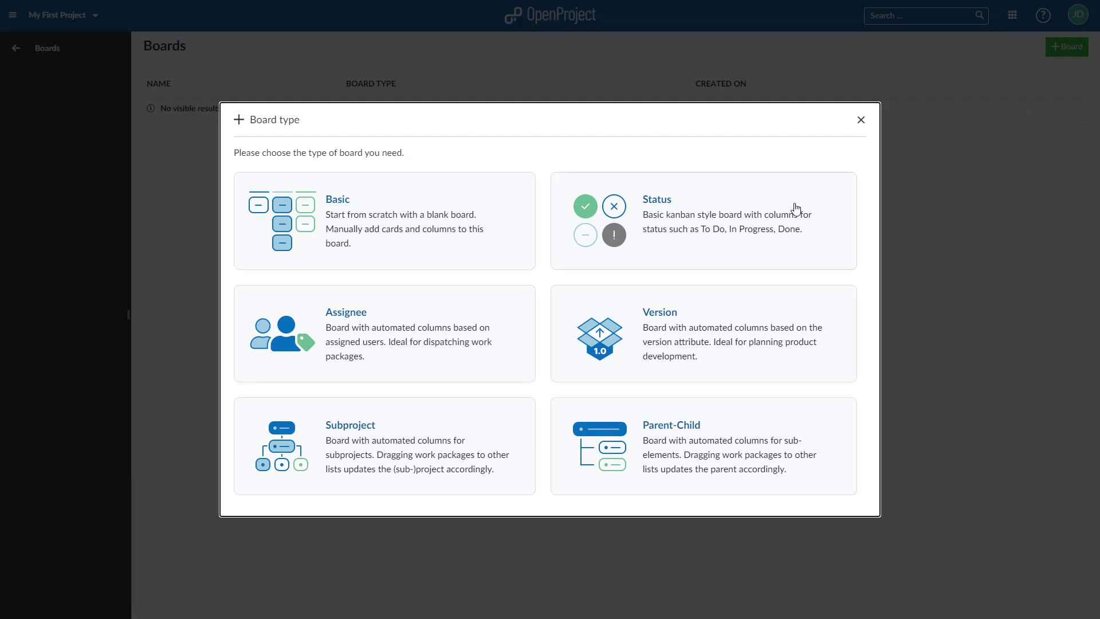
{"action": "left_click", "coordinate": [706, 244]}
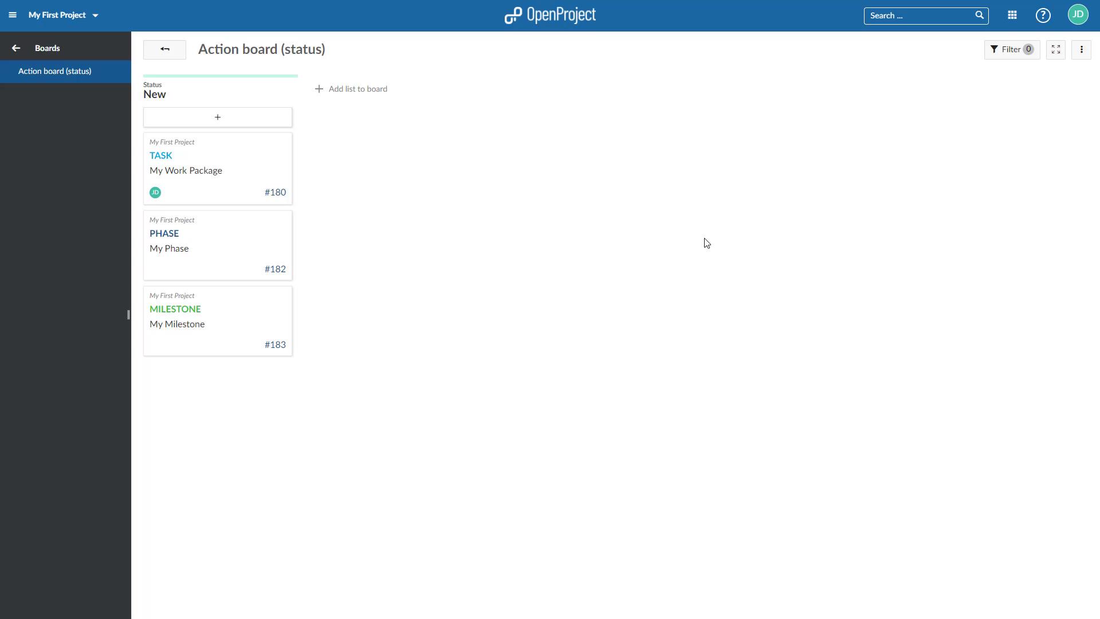
- Add an 'In progress' status column to the Action board (status)
{"action": "left_click", "coordinate": [359, 90]}
{"action": "left_click", "coordinate": [664, 308]}
{"action": "left_click", "coordinate": [455, 440]}
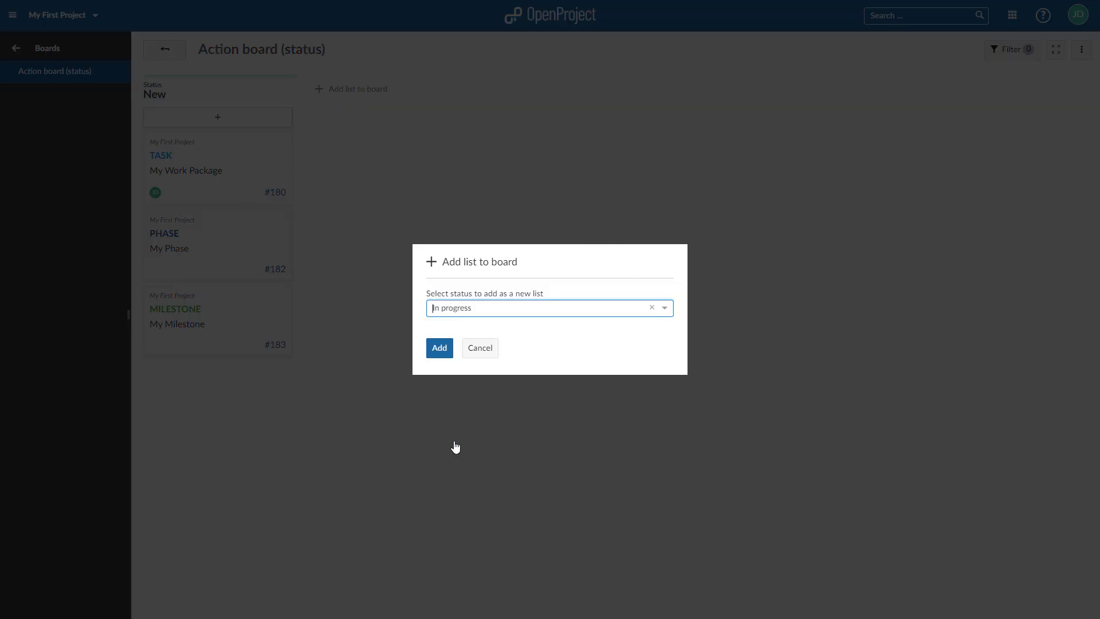
{"action": "left_click", "coordinate": [439, 350]}
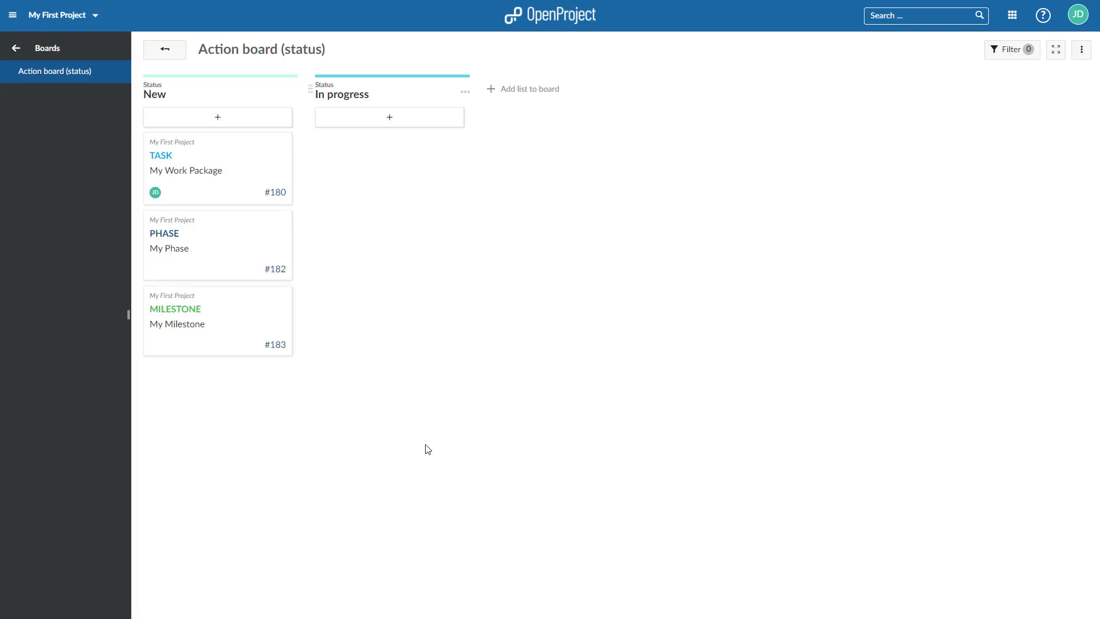
- Drag task #180 'My Work Package' from New to In progress and view its details
{"action": "left_click_drag", "start_coordinate": [224, 179], "coordinate": [400, 171]}
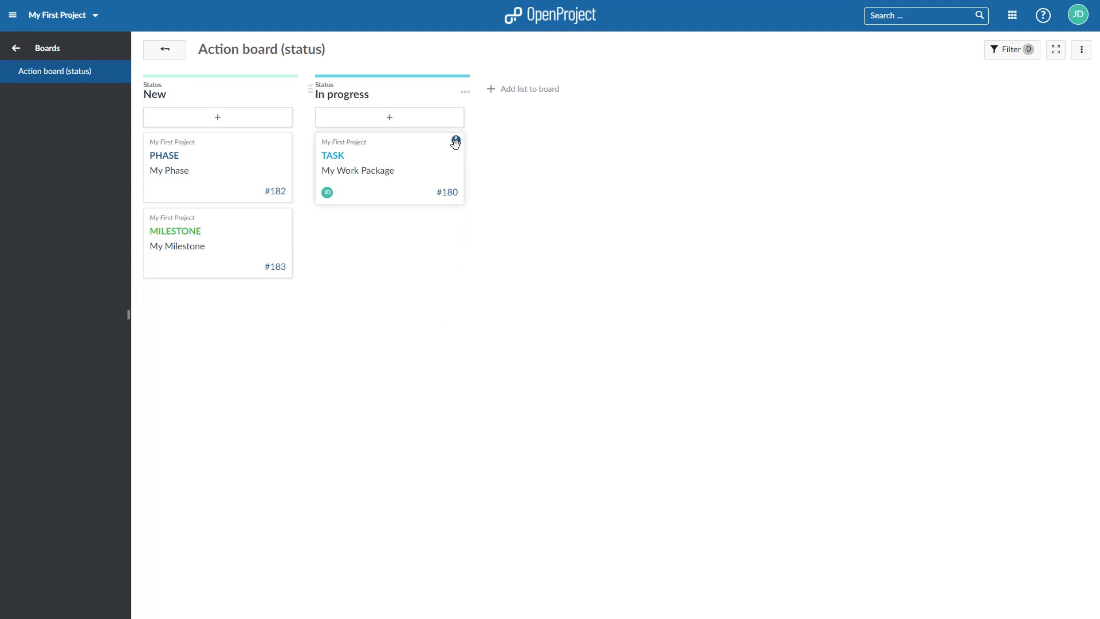
{"action": "left_click", "coordinate": [456, 141]}
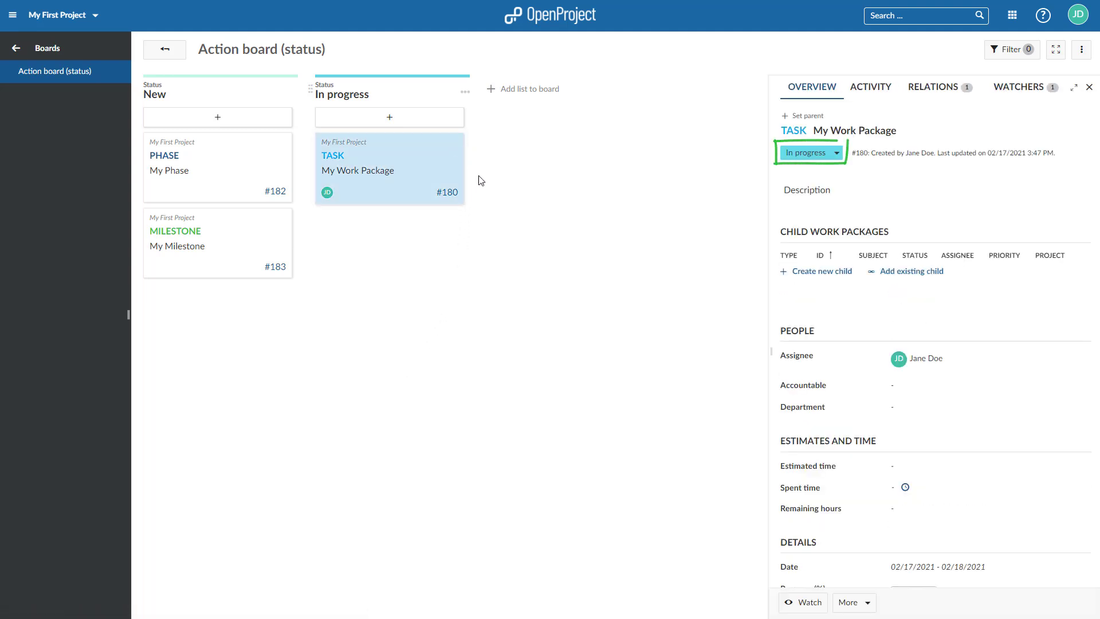